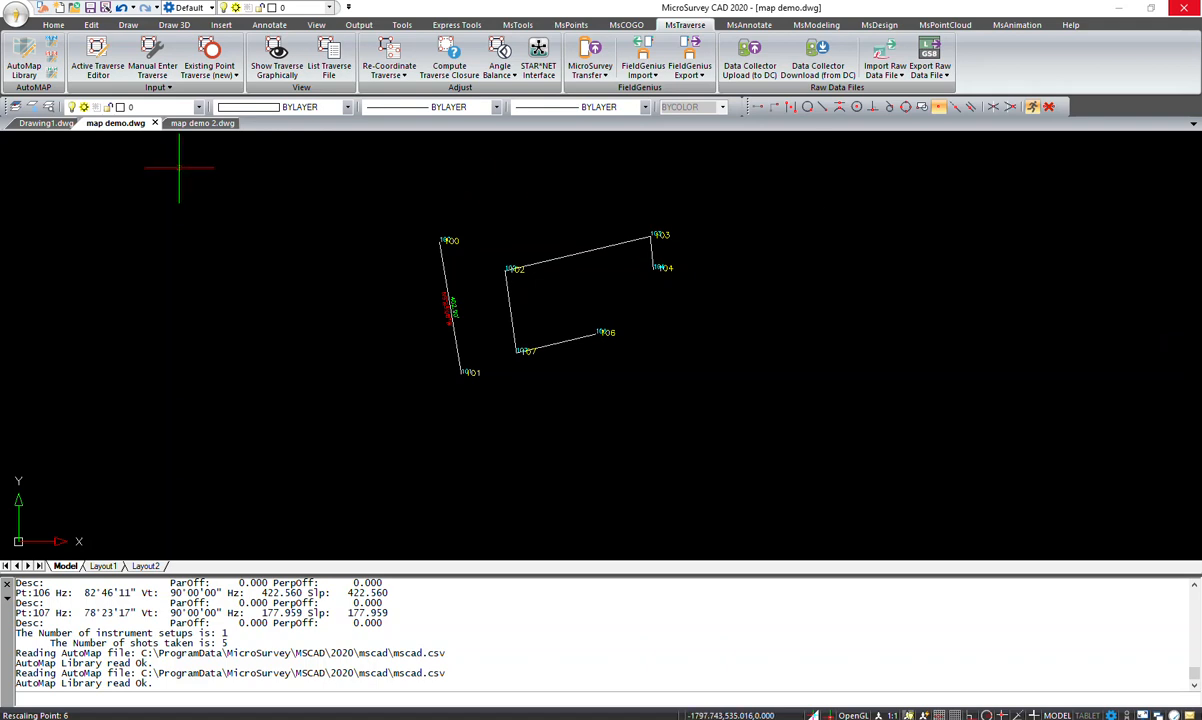
- Open the active traverse of map demo.dwg in the Traverse Editor and re-coordinate the traverse
{"action": "left_click", "coordinate": [203, 123]}
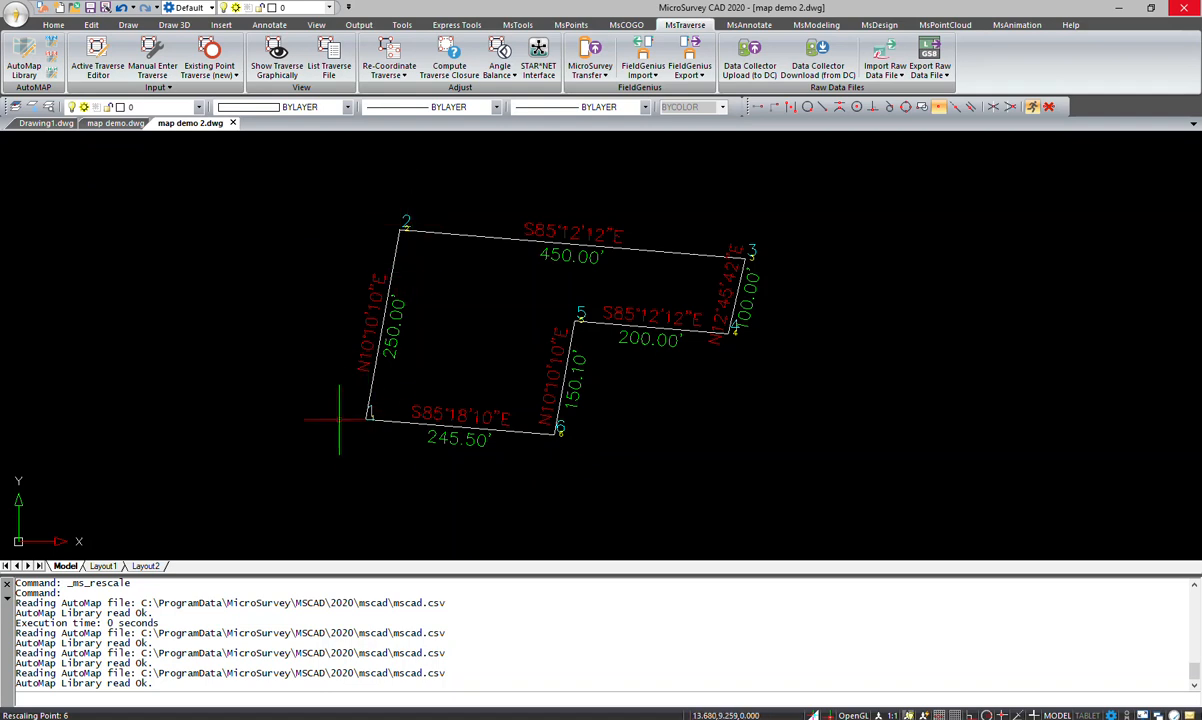
{"action": "left_click", "coordinate": [120, 122]}
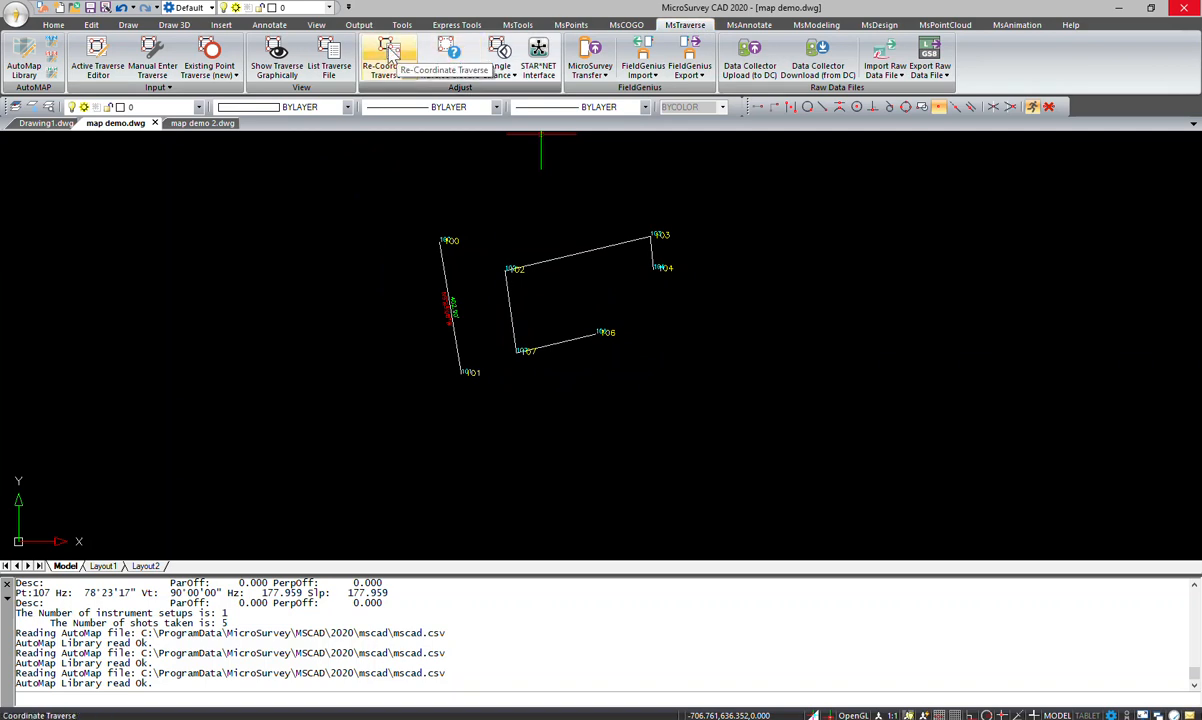
{"action": "left_click", "coordinate": [97, 58]}
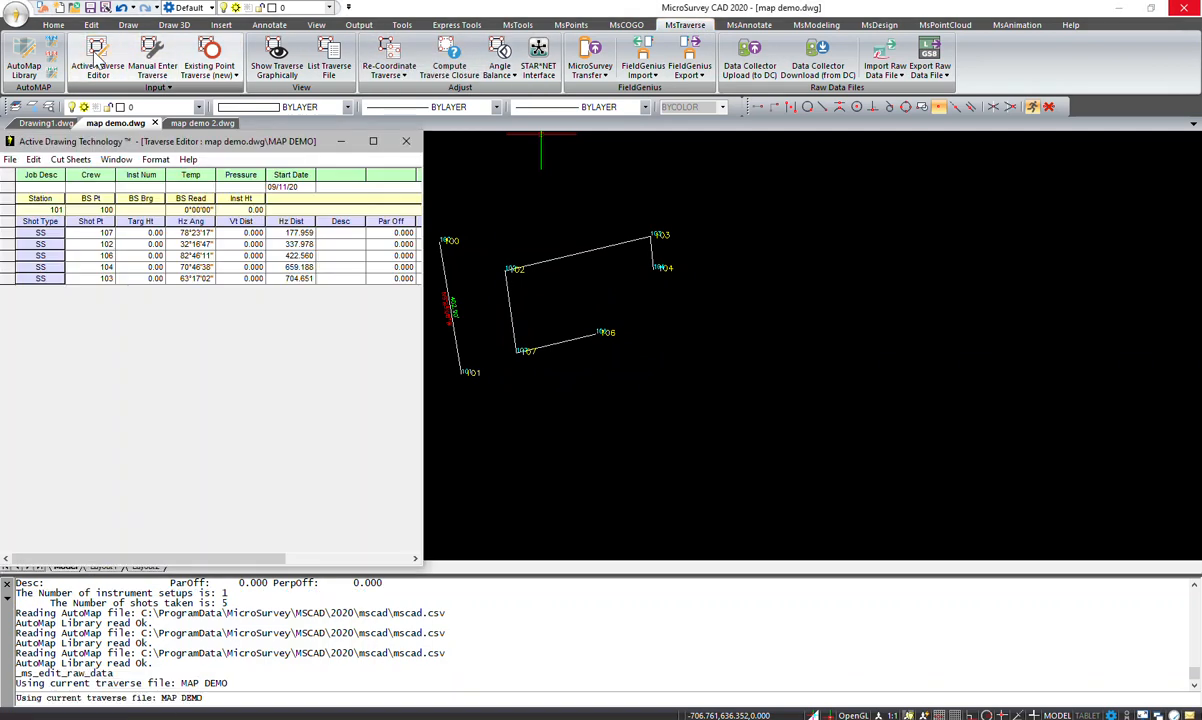
{"action": "left_click", "coordinate": [33, 159]}
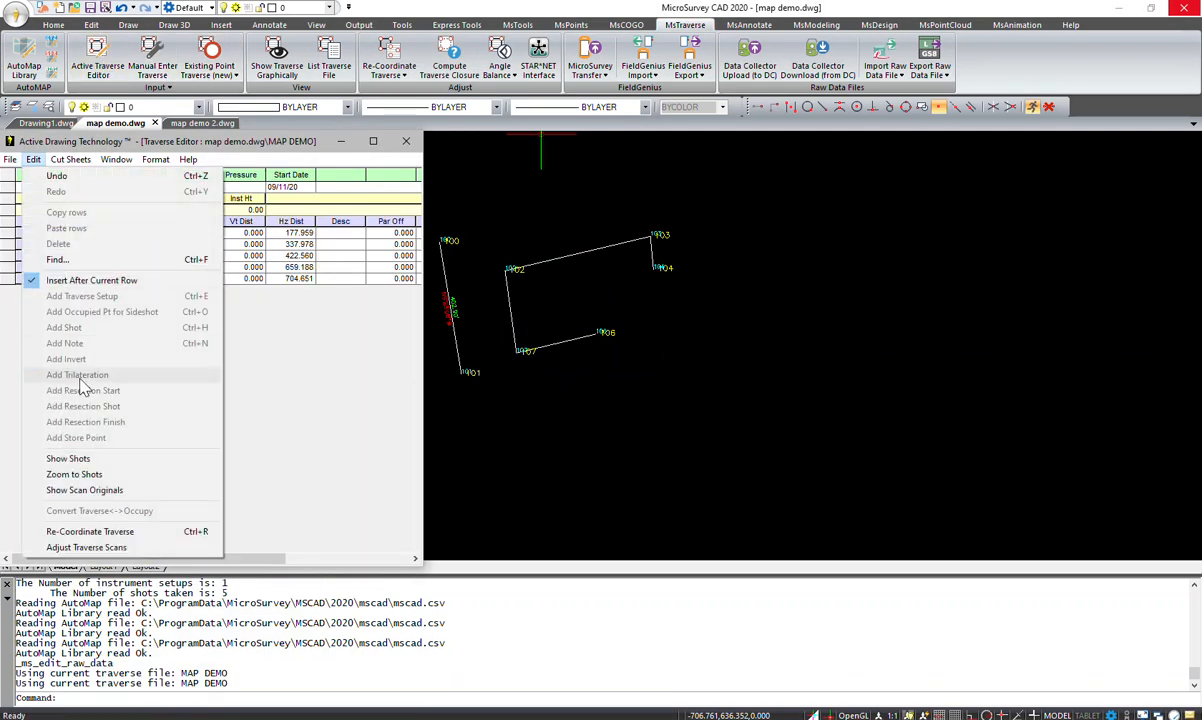
{"action": "left_click", "coordinate": [90, 531]}
{"action": "left_click", "coordinate": [512, 514]}
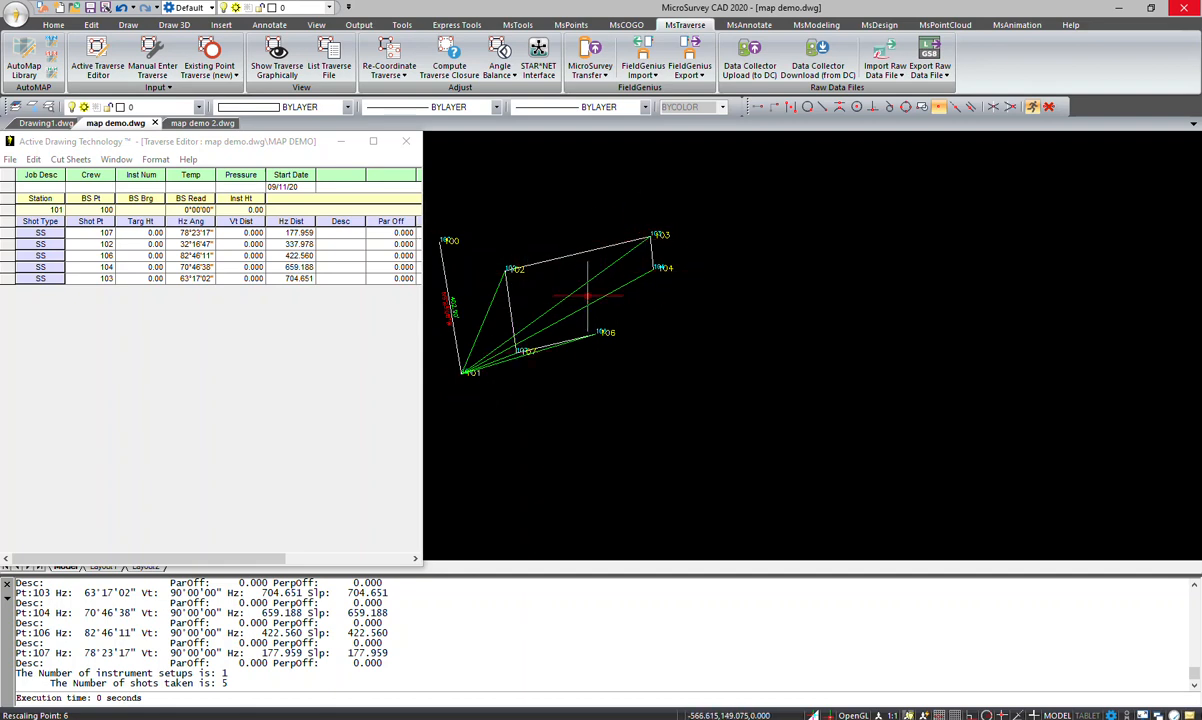
- Compare the measured traverse in map demo.dwg with the record boundary in map demo 2.dwg
{"action": "left_click", "coordinate": [202, 123]}
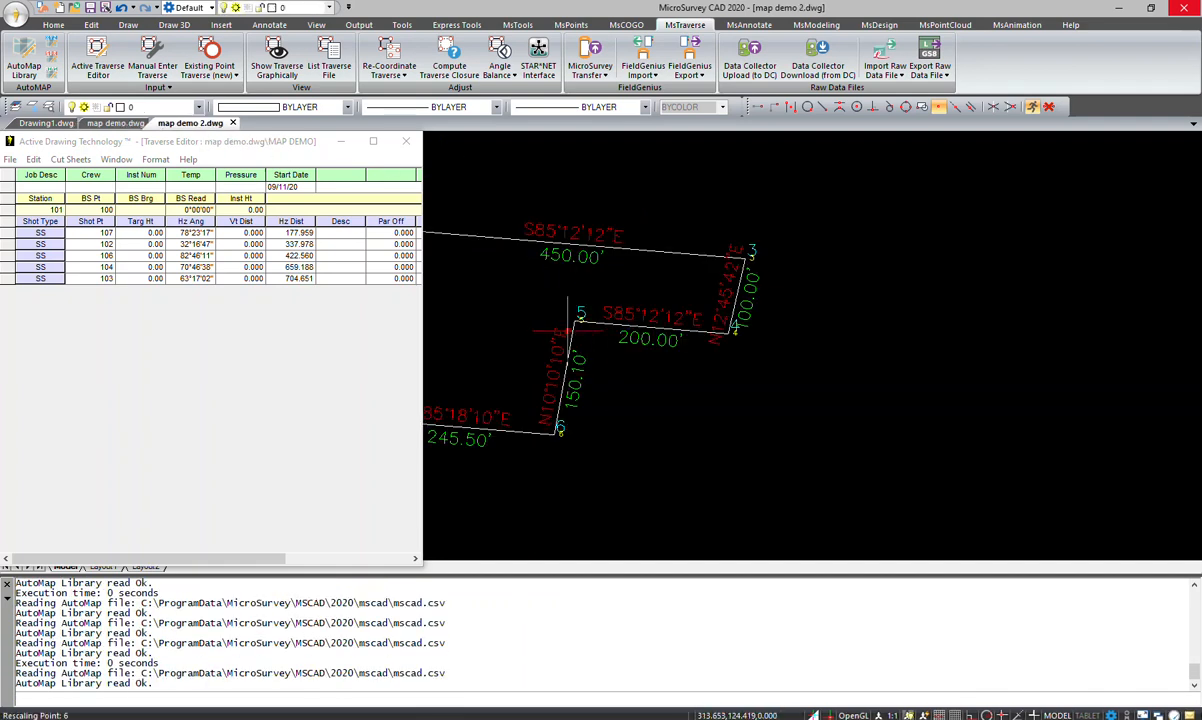
{"action": "left_click", "coordinate": [127, 124]}
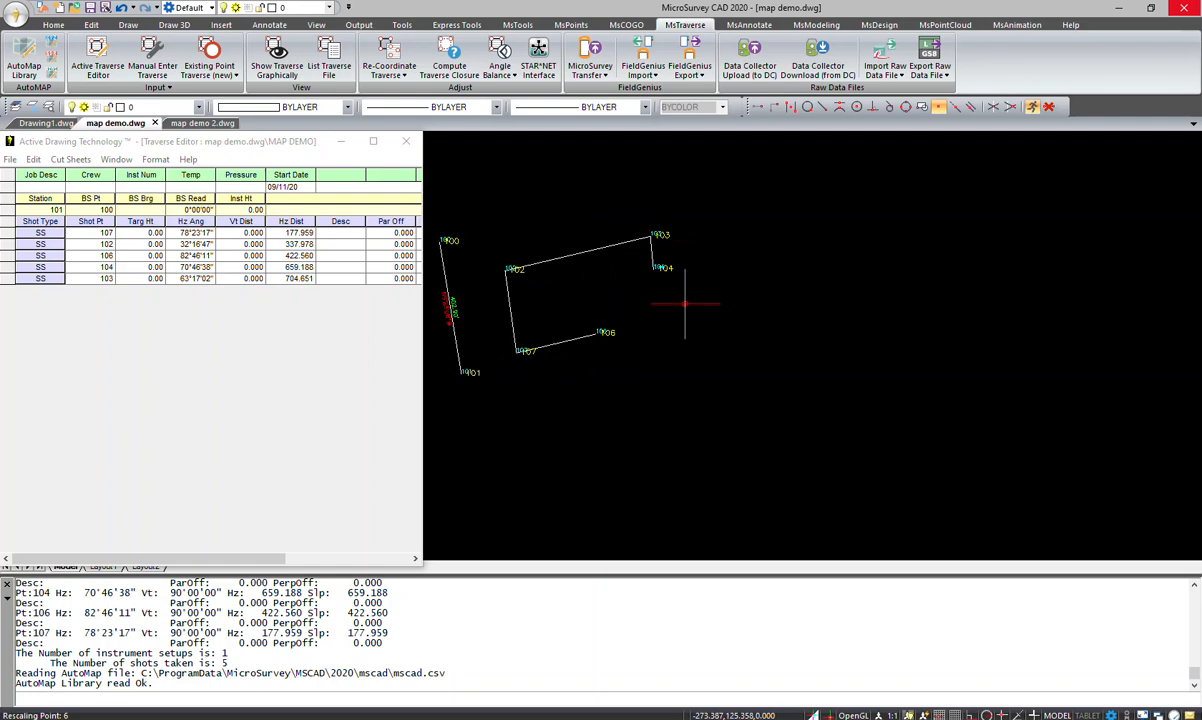
{"action": "left_click", "coordinate": [205, 124]}
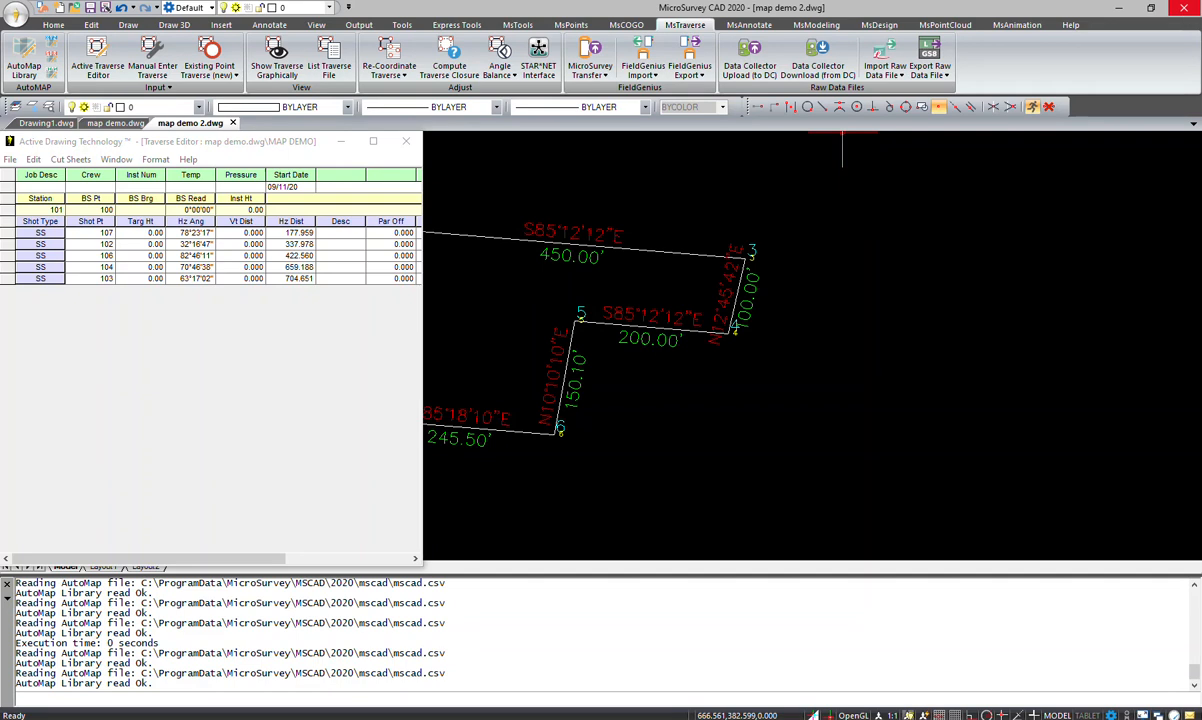
- Close MicroSurvey CAD without saving changes to map demo 2.dwg or map demo.dwg, returning to the STAR*NET project
{"action": "left_click_drag", "start_coordinate": [1201, 120], "coordinate": [611, 1]}
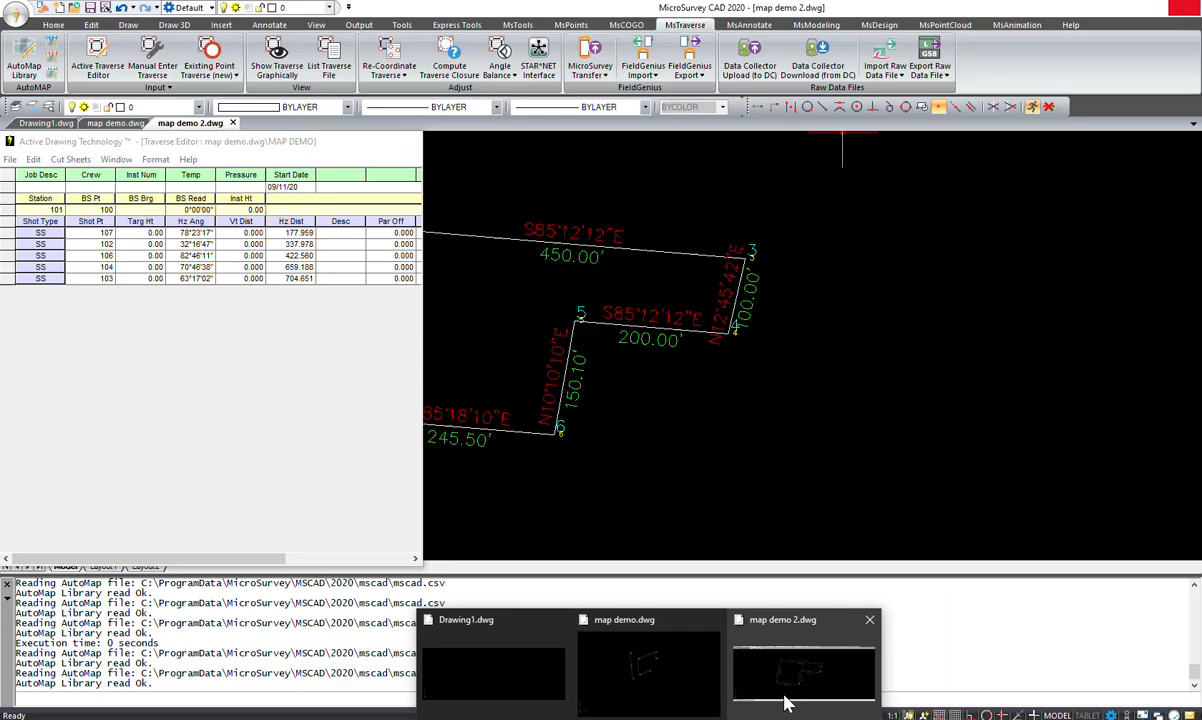
{"action": "left_click", "coordinate": [788, 688]}
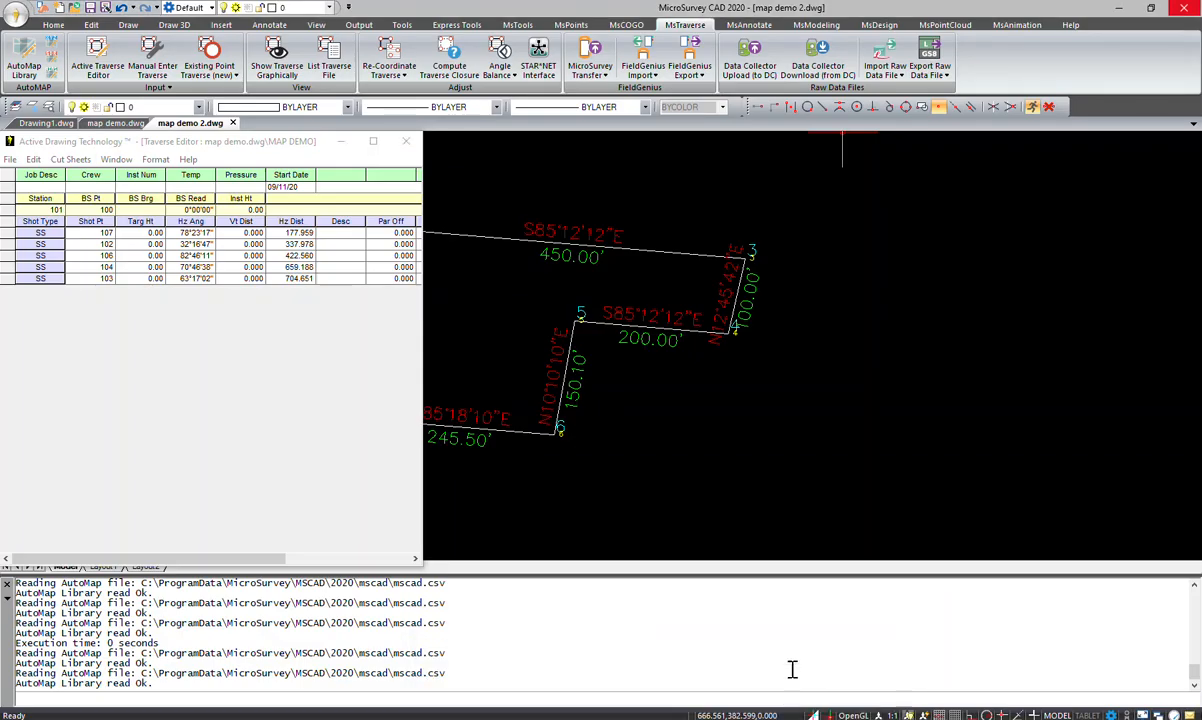
{"action": "left_click", "coordinate": [1185, 10]}
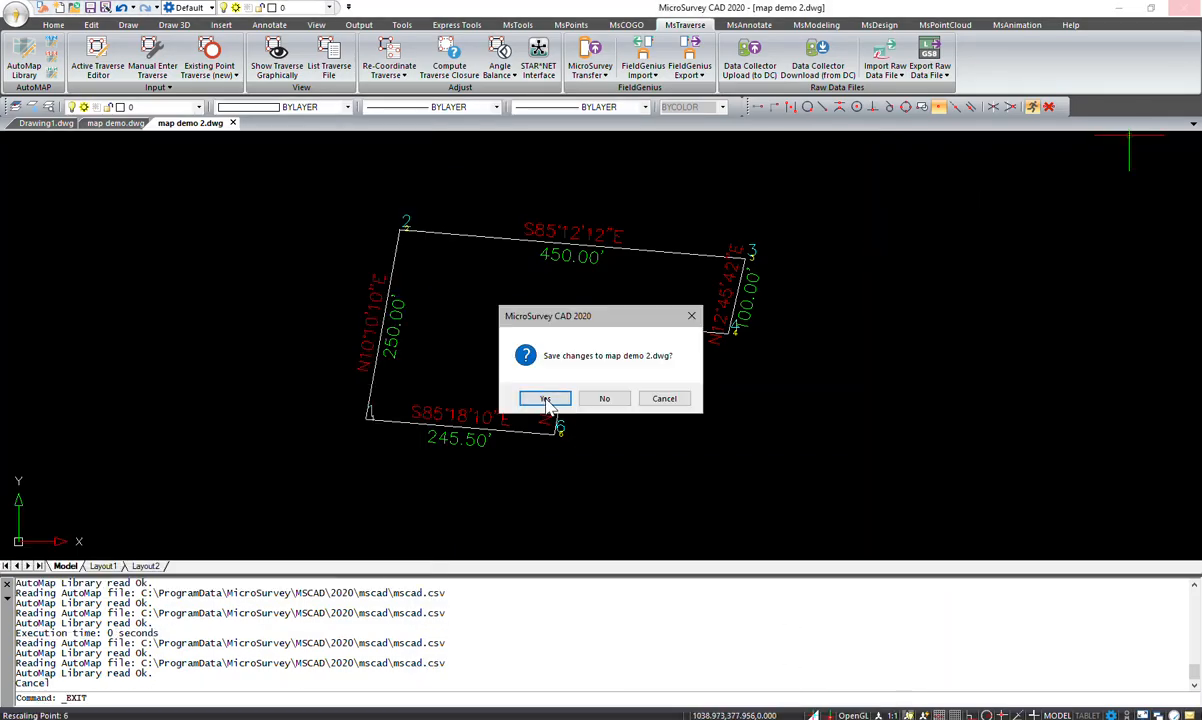
{"action": "left_click", "coordinate": [612, 403]}
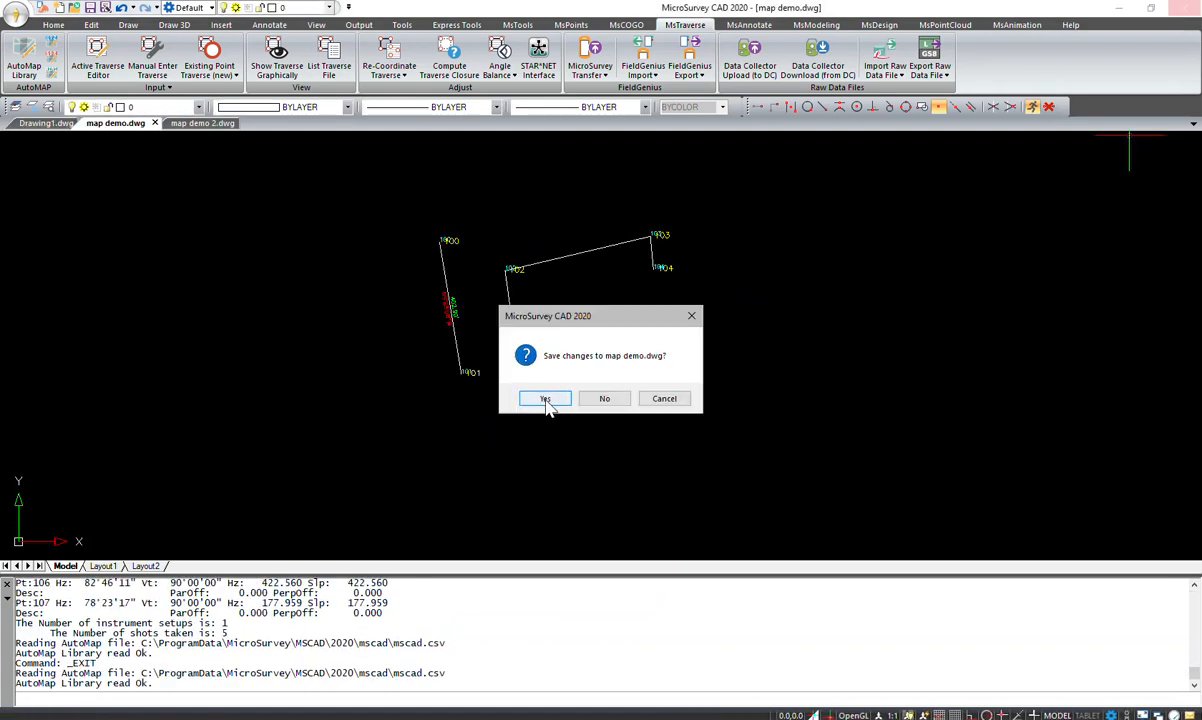
{"action": "left_click", "coordinate": [604, 398]}
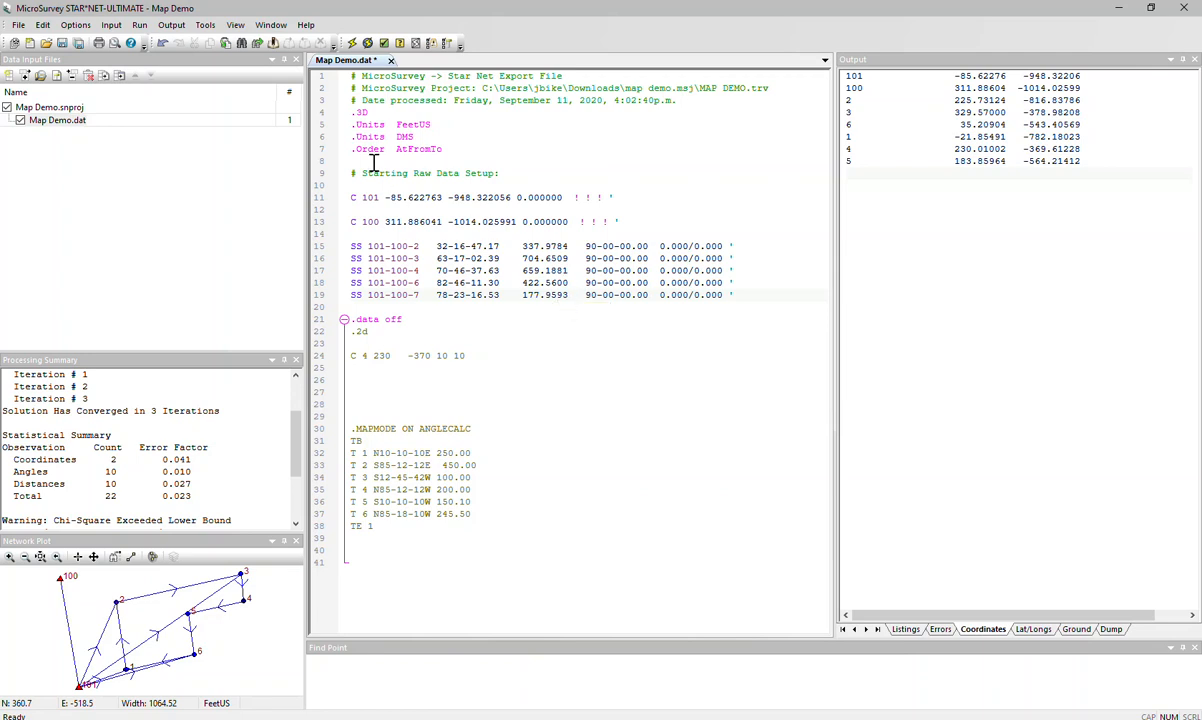
- Review the export header and the coordinate lines for stations 101 and 100 in Map Demo.dat
{"action": "left_click", "coordinate": [466, 78]}
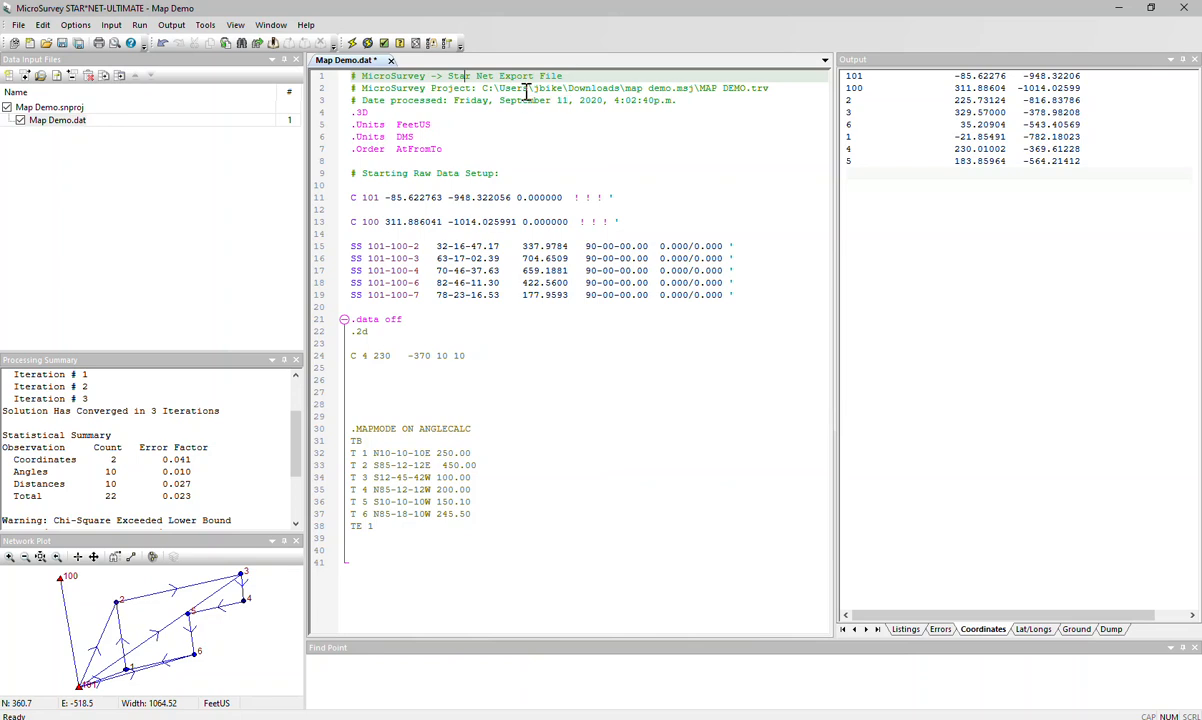
{"action": "left_click", "coordinate": [492, 88]}
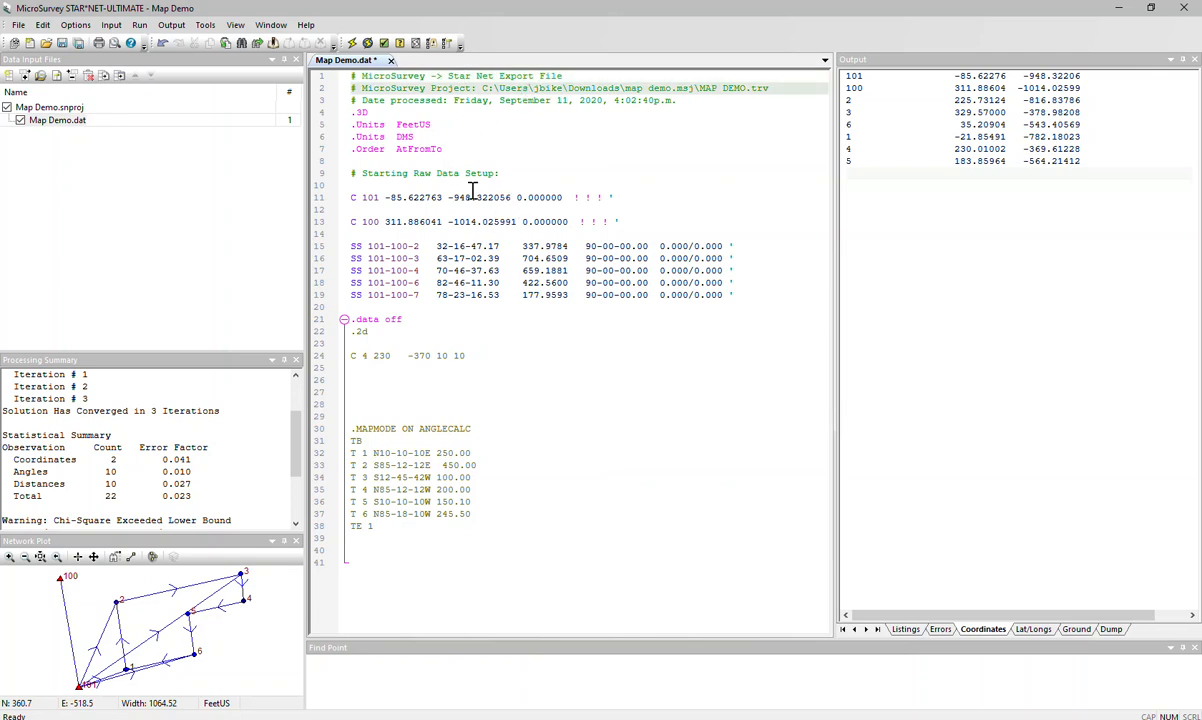
{"action": "left_click", "coordinate": [427, 198]}
{"action": "left_click", "coordinate": [396, 221]}
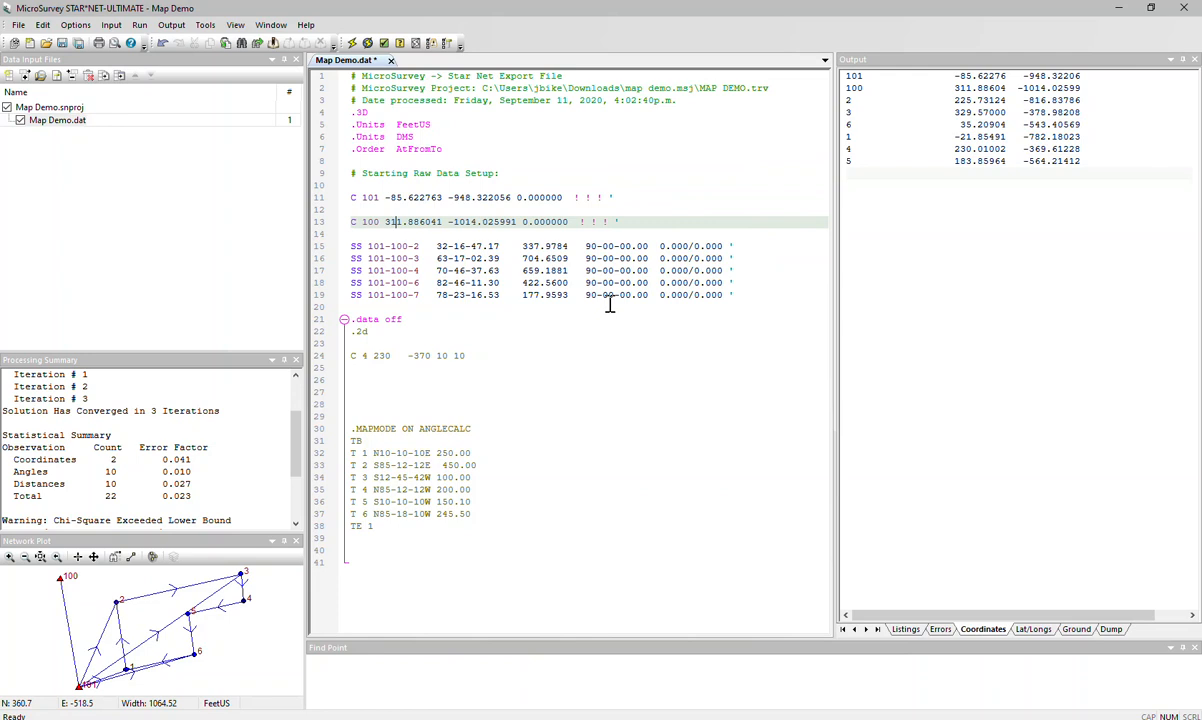
- Change the data code from SS to M on the sideshot lines 101-100-2 and 101-100-3
{"action": "left_click", "coordinate": [362, 247]}
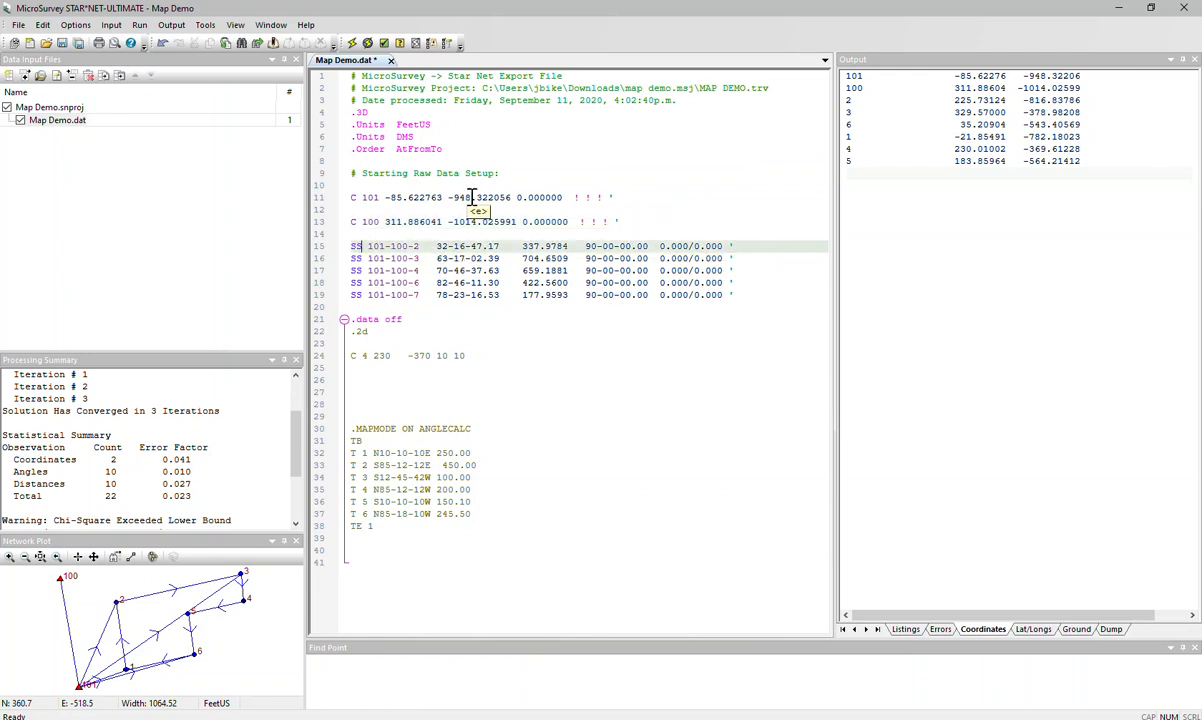
{"action": "key", "text": "BackSpace"}
{"action": "key", "text": "BackSpace"}
{"action": "type", "text": "M"}
{"action": "key", "text": "Down"}
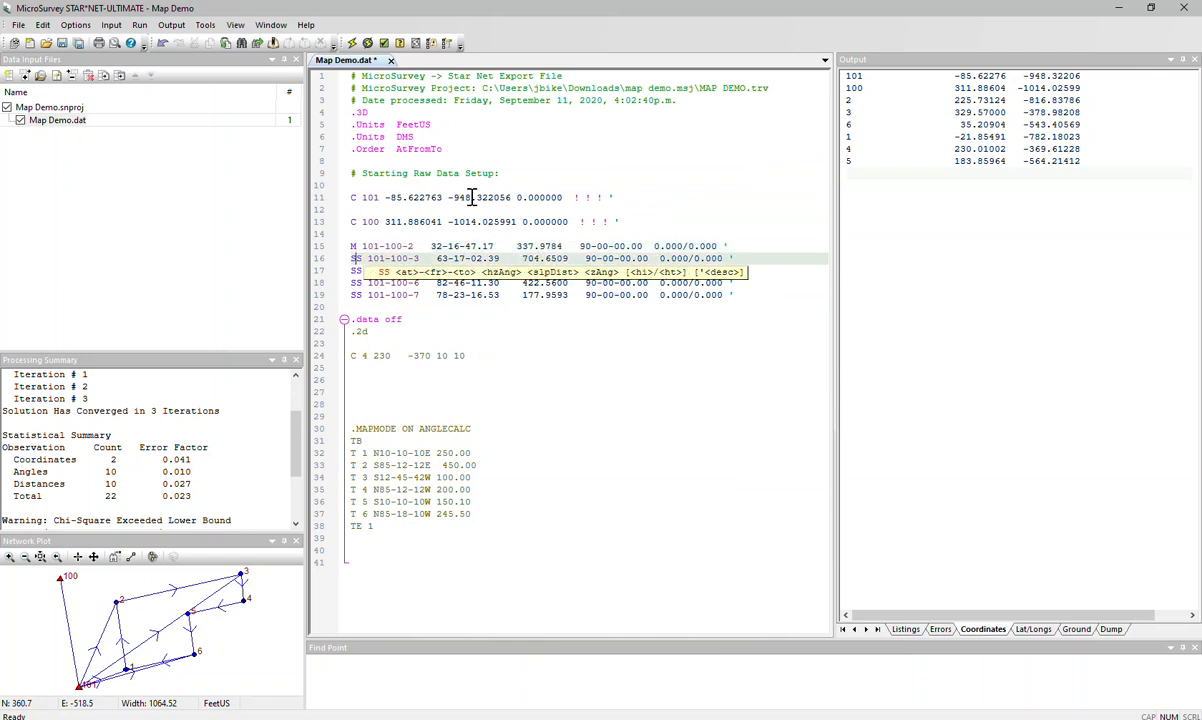
{"action": "type", "text": "M"}
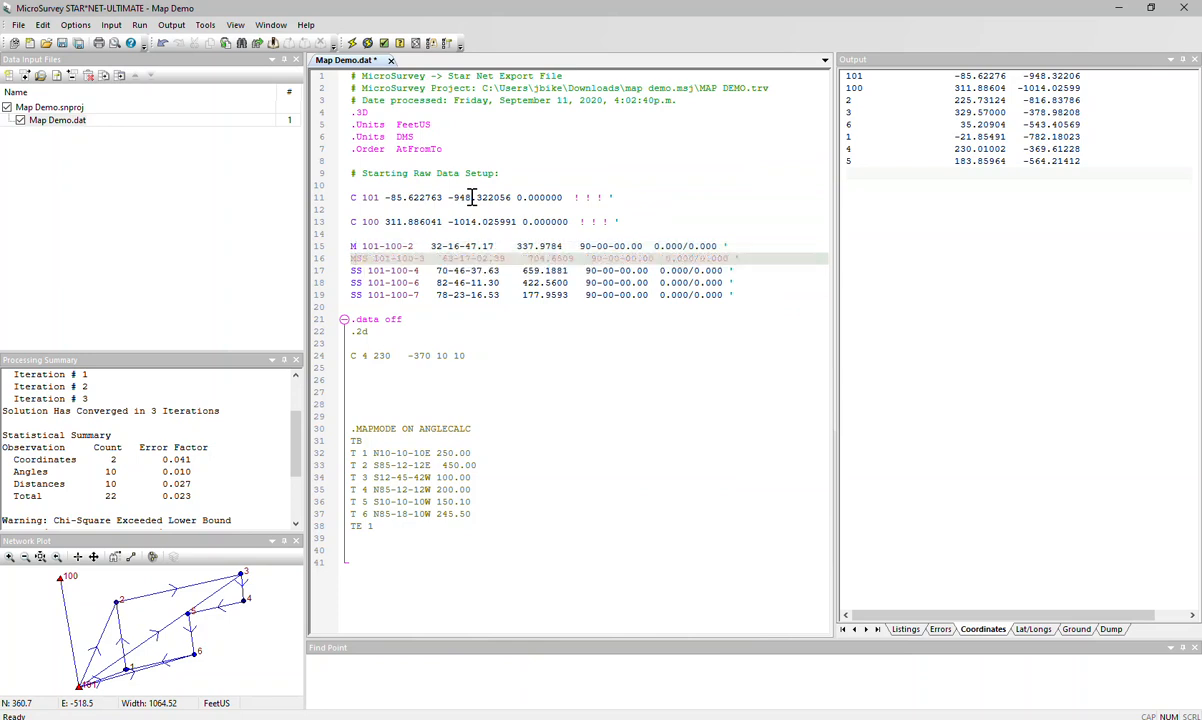
{"action": "key", "text": "Delete"}
{"action": "key", "text": "Delete"}
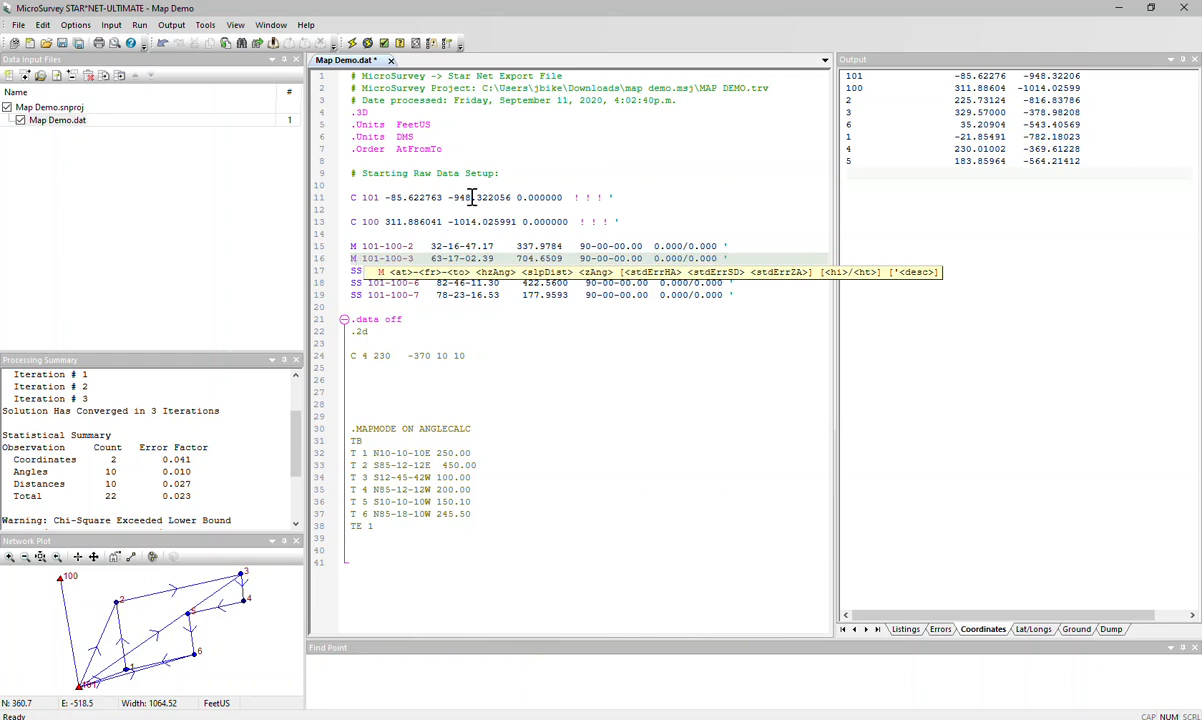
- Replace all remaining instances of SS with M throughout Map Demo.dat
{"action": "key", "text": "ctrl+h"}
{"action": "type", "text": "SS"}
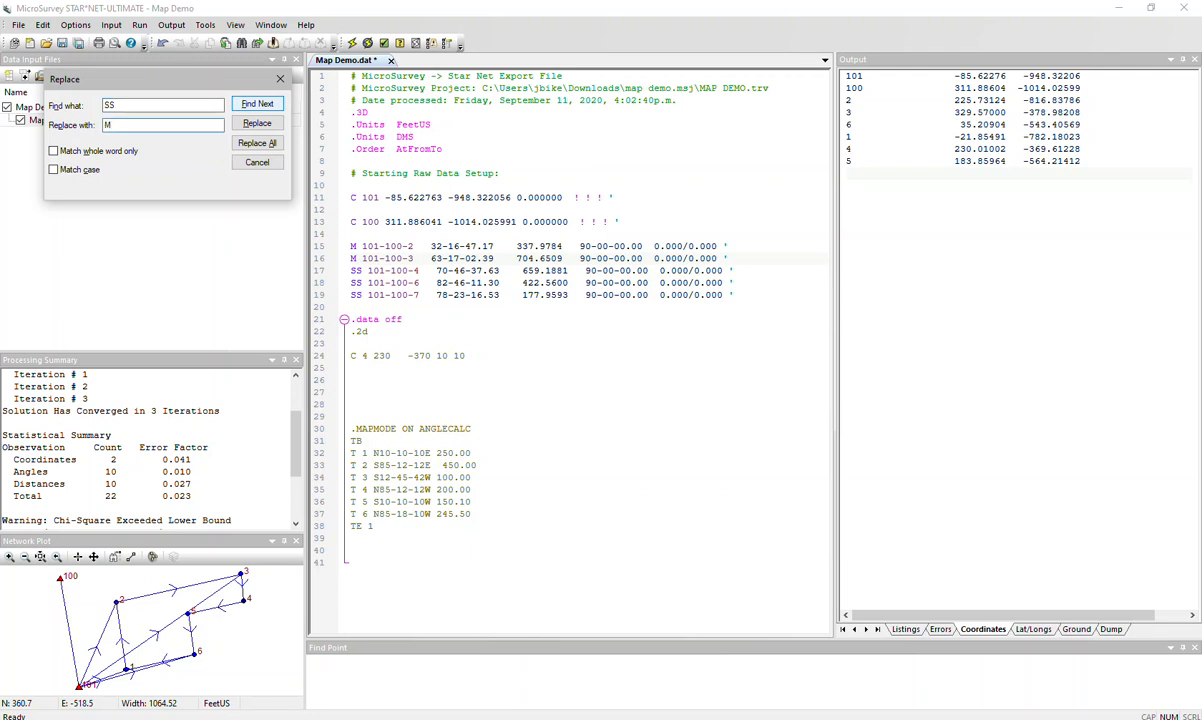
{"action": "left_click", "coordinate": [262, 144]}
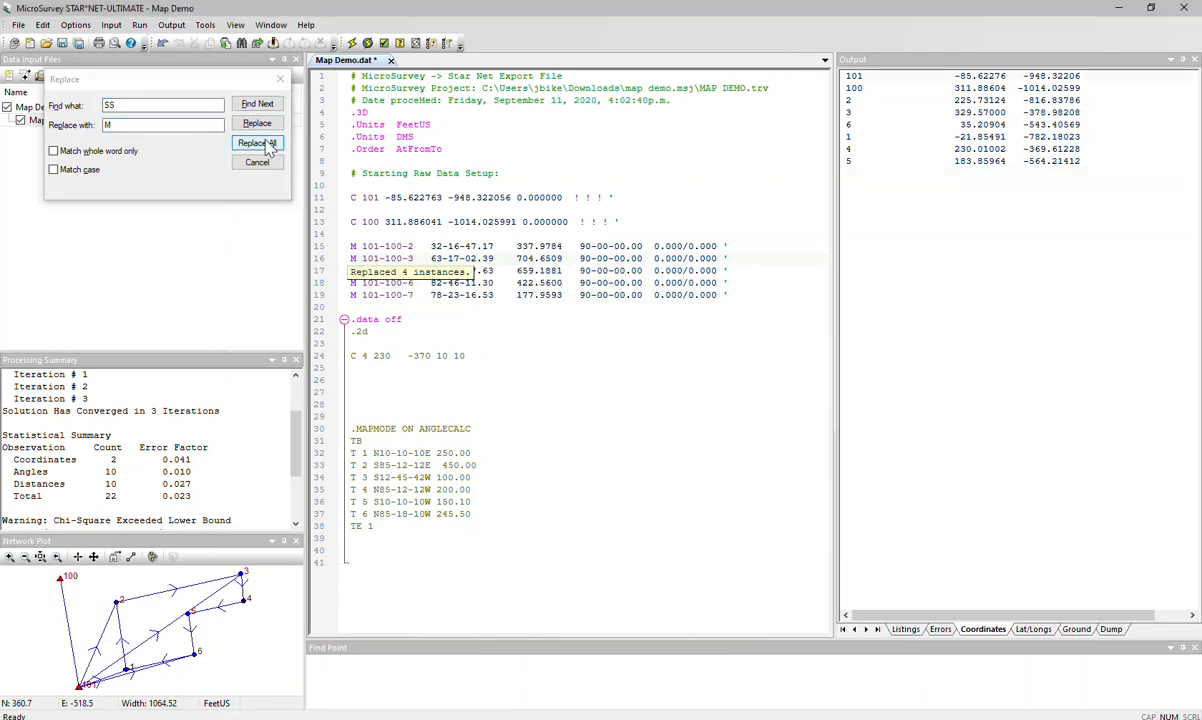
{"action": "left_click", "coordinate": [280, 79]}
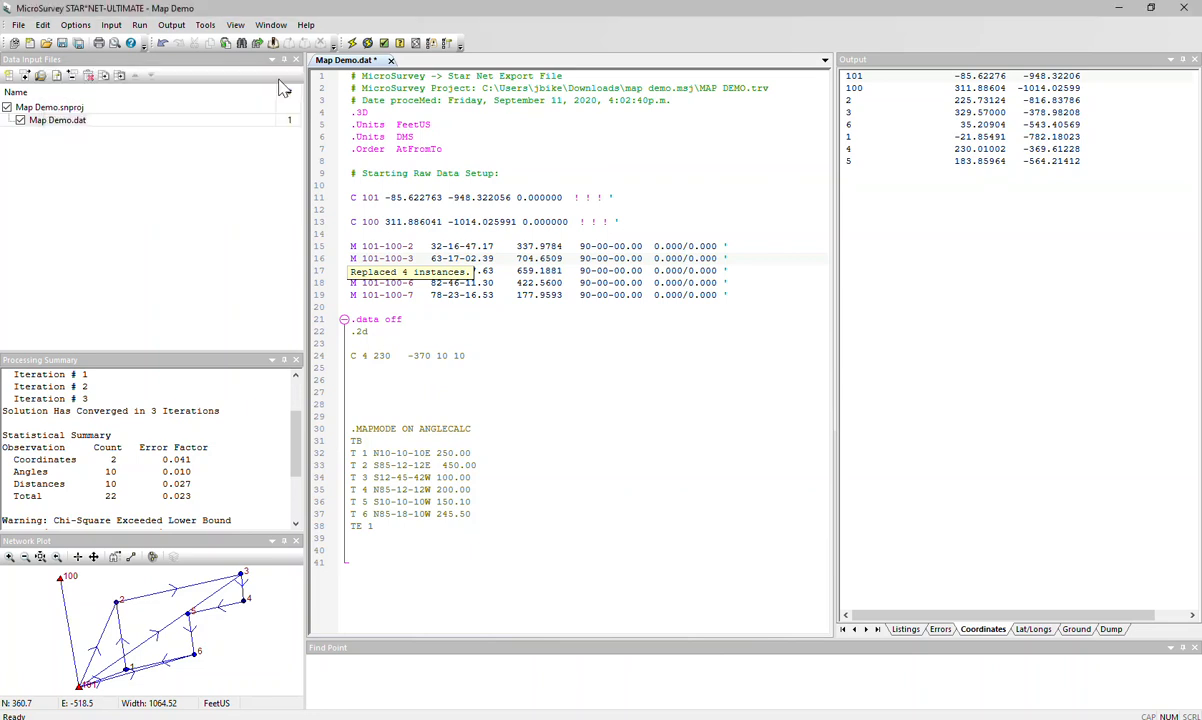
- Run the network adjustment on the 3D measurement data, saving the changes to Map Demo.dat
{"action": "left_click", "coordinate": [549, 170]}
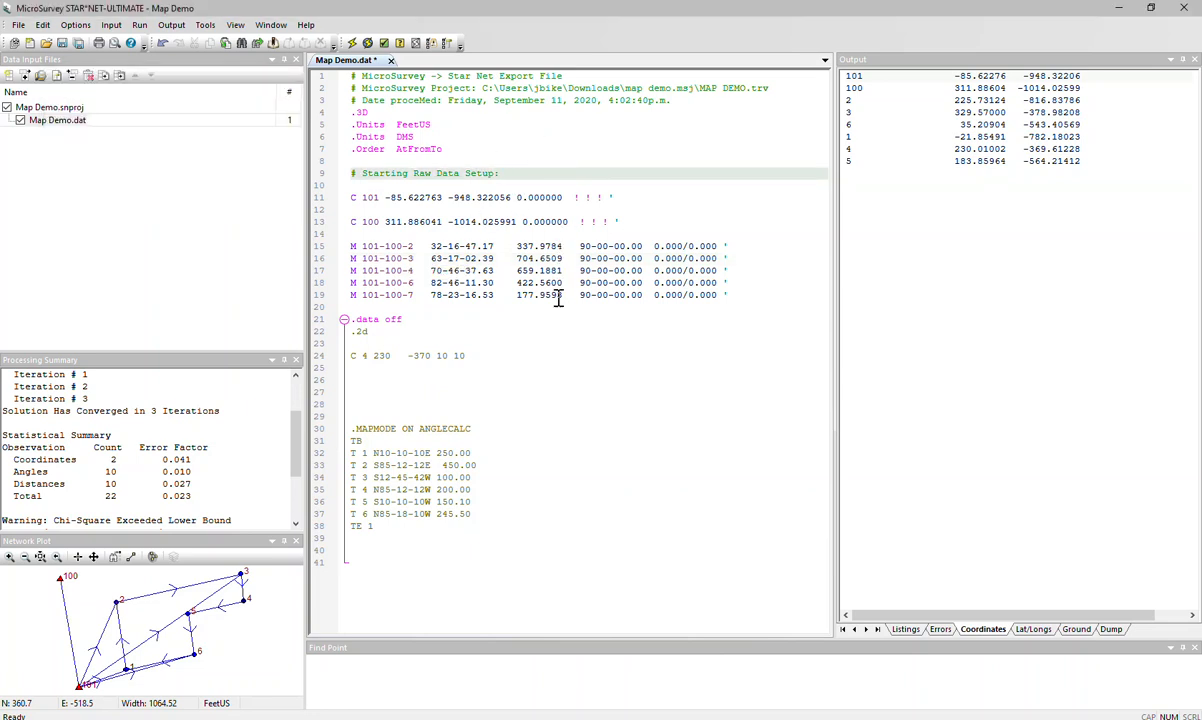
{"action": "double_click", "coordinate": [372, 112]}
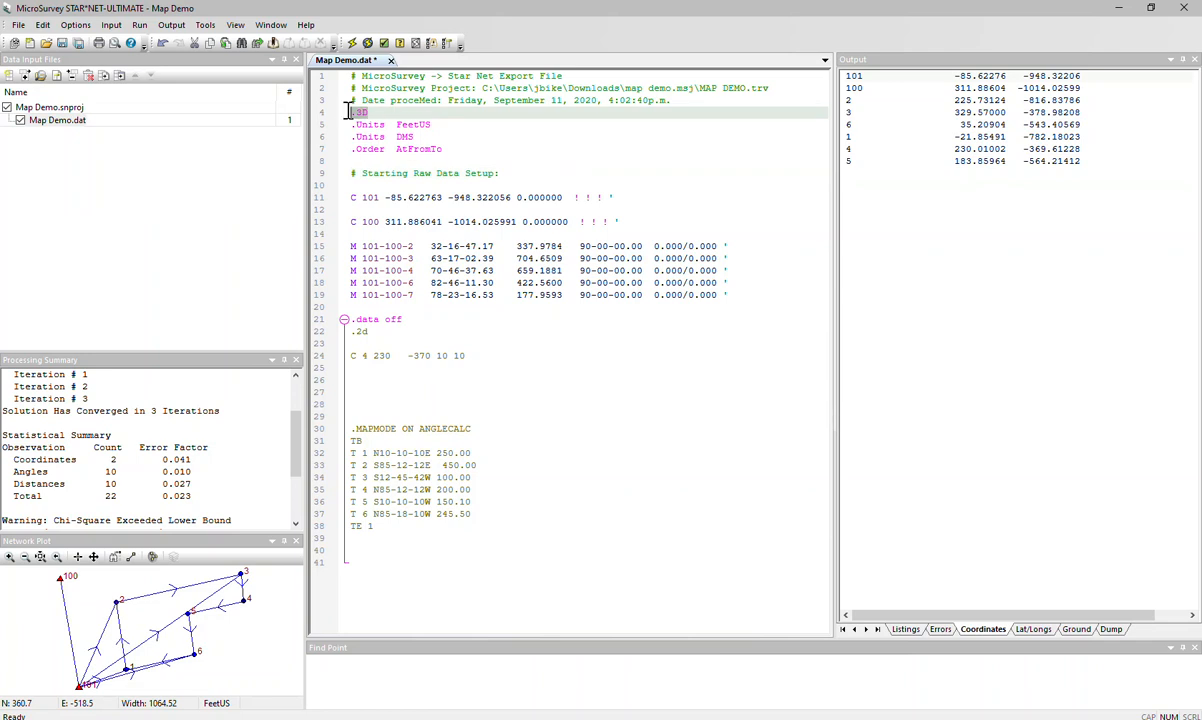
{"action": "left_click", "coordinate": [372, 320]}
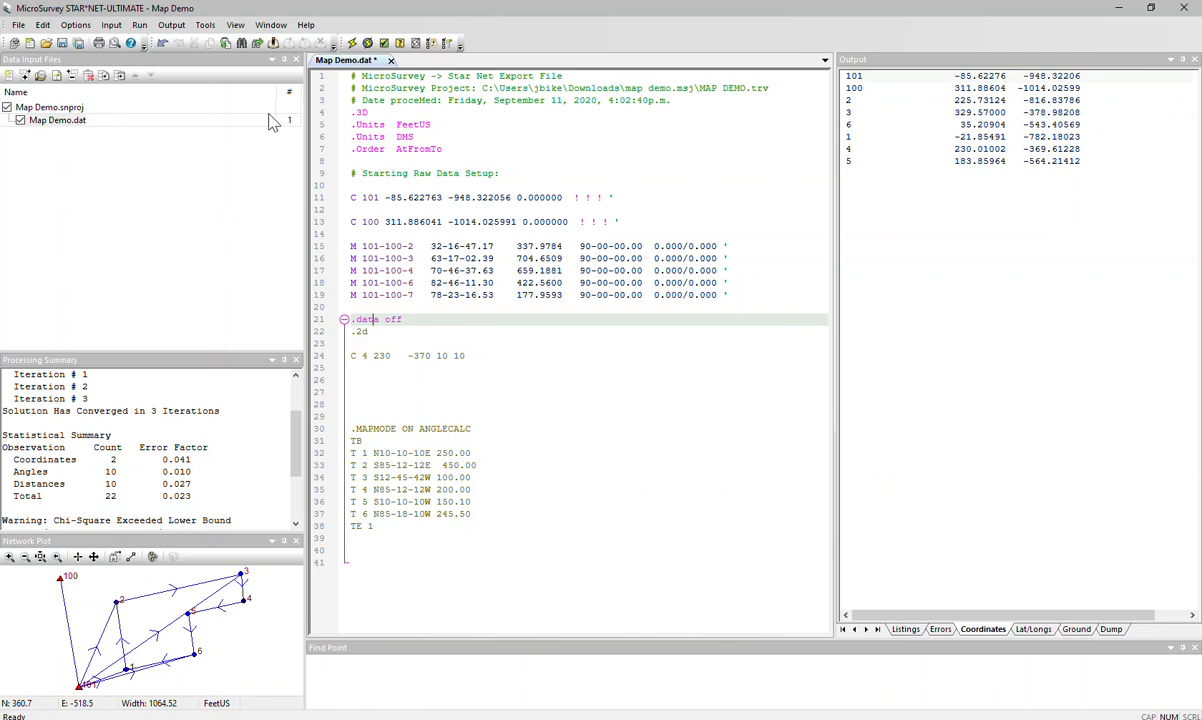
{"action": "left_click", "coordinate": [352, 43]}
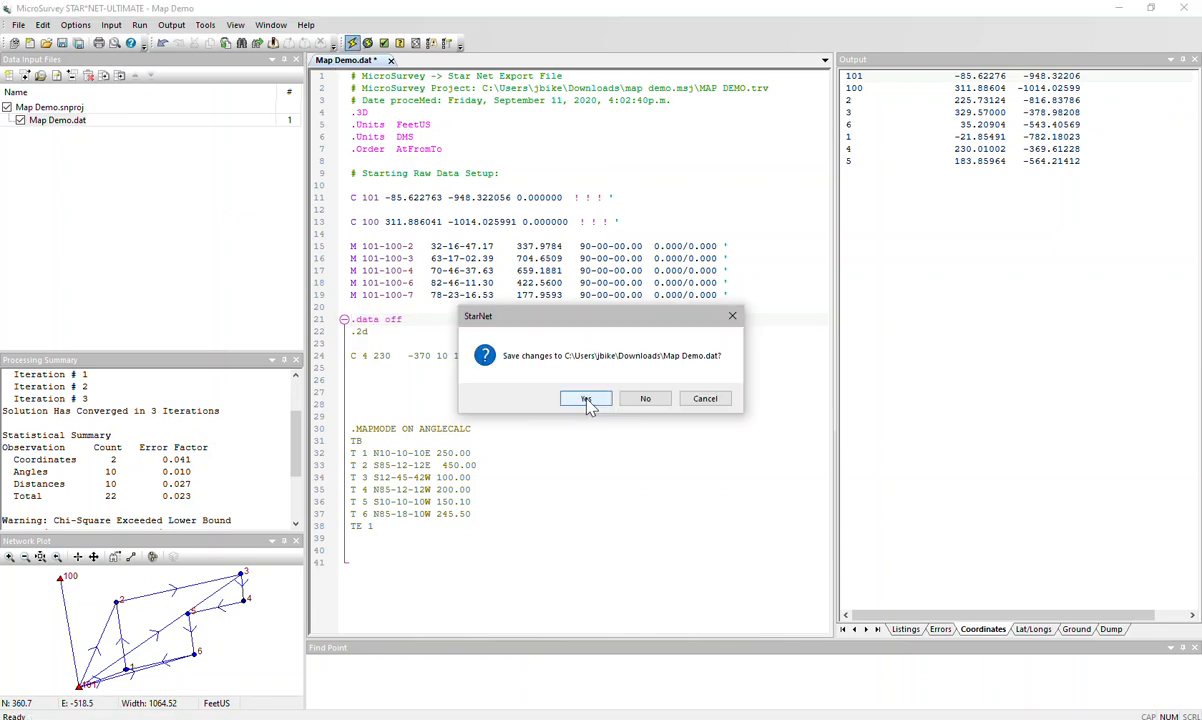
{"action": "left_click", "coordinate": [587, 400]}
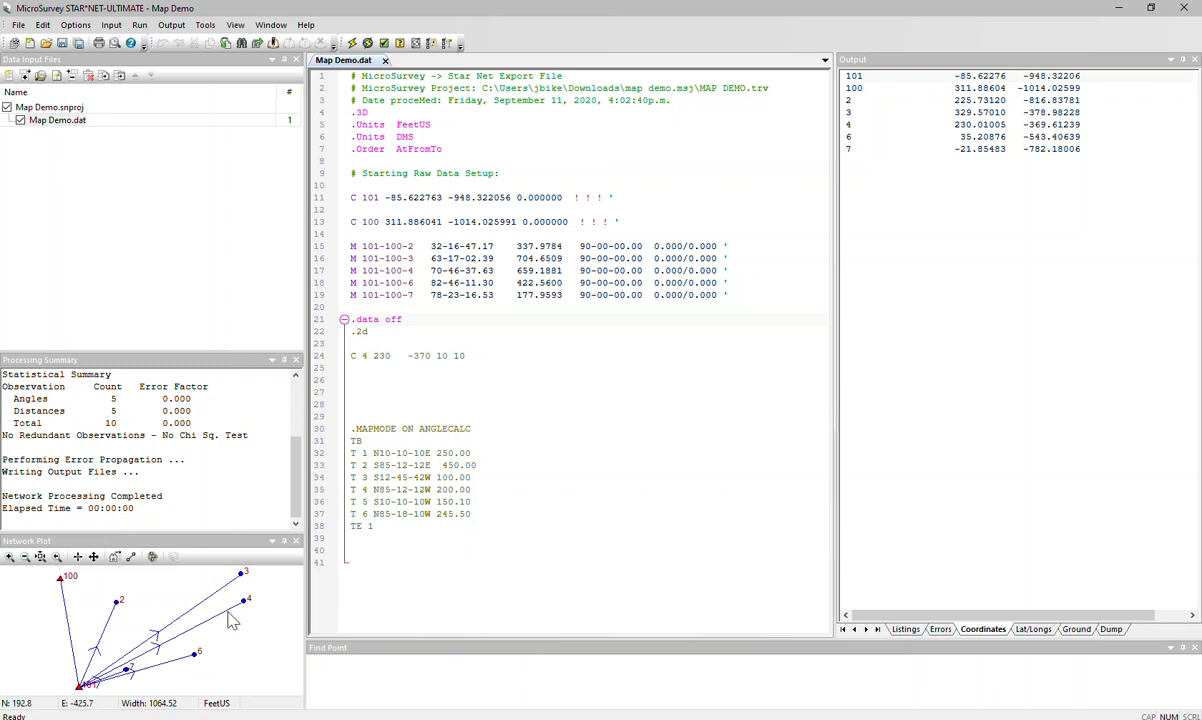
- Move the .data off line directly below the C 4 coordinate line so the .2d and C 4 entries are included
{"action": "left_click", "coordinate": [403, 319]}
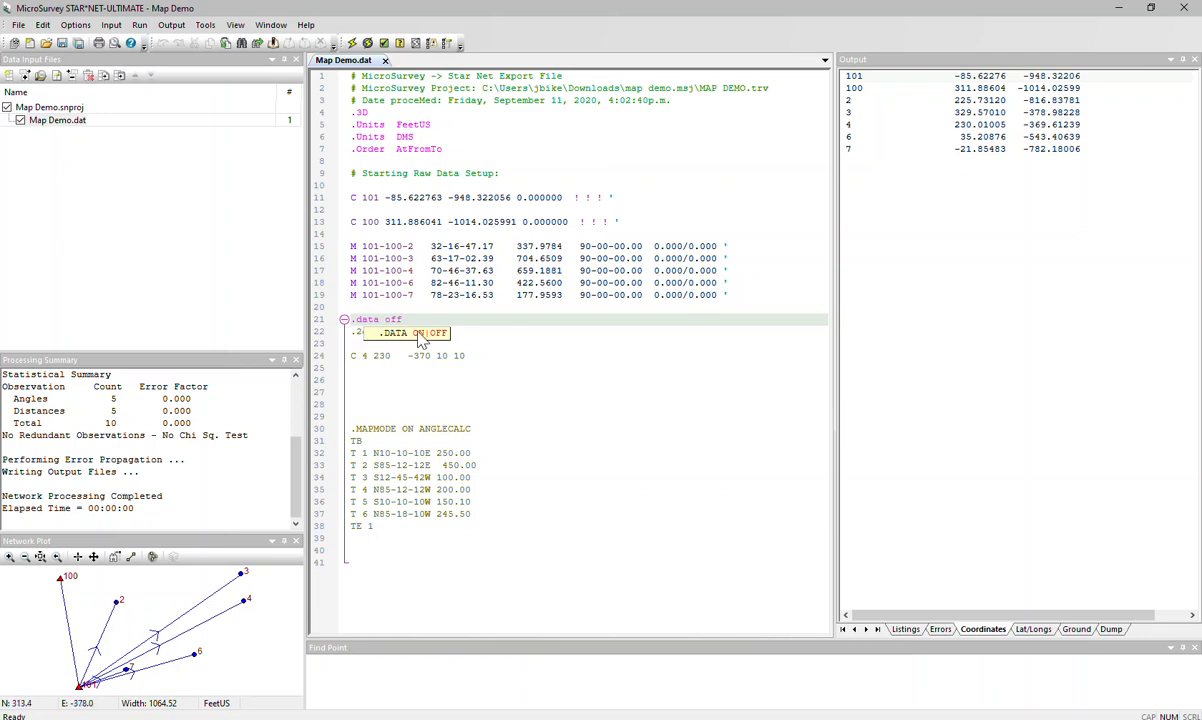
{"action": "left_click_drag", "start_coordinate": [408, 318], "coordinate": [349, 371]}
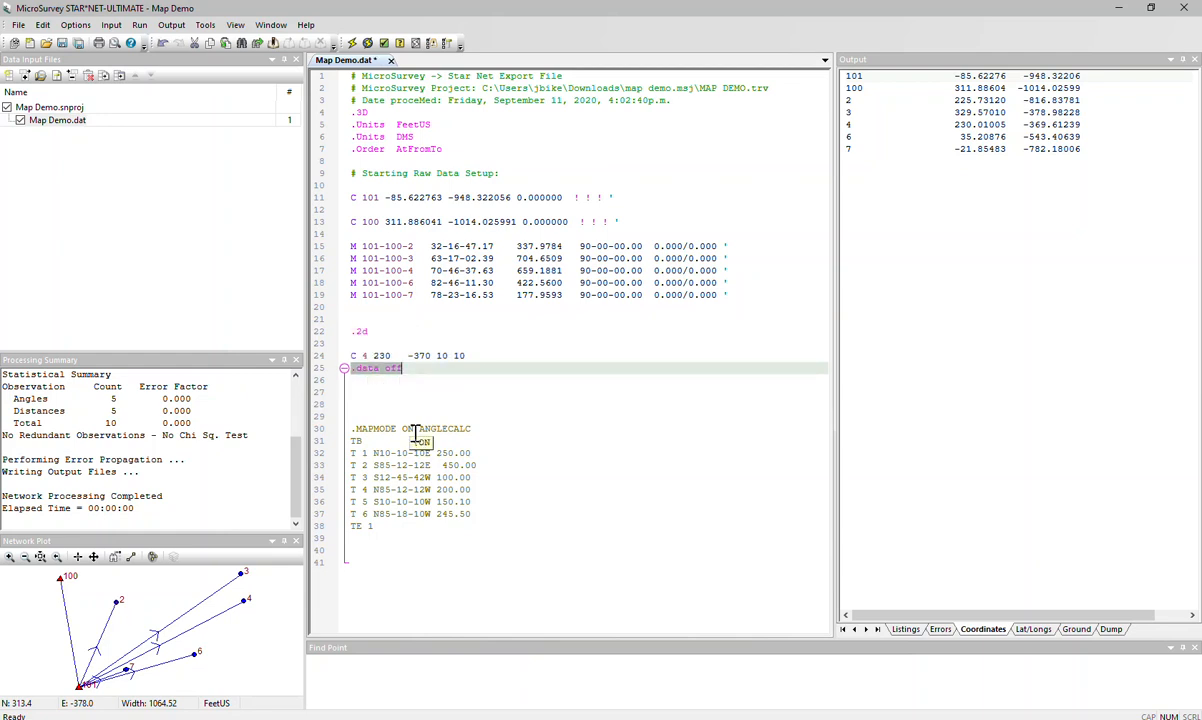
{"action": "left_click", "coordinate": [408, 324]}
{"action": "left_click", "coordinate": [393, 356]}
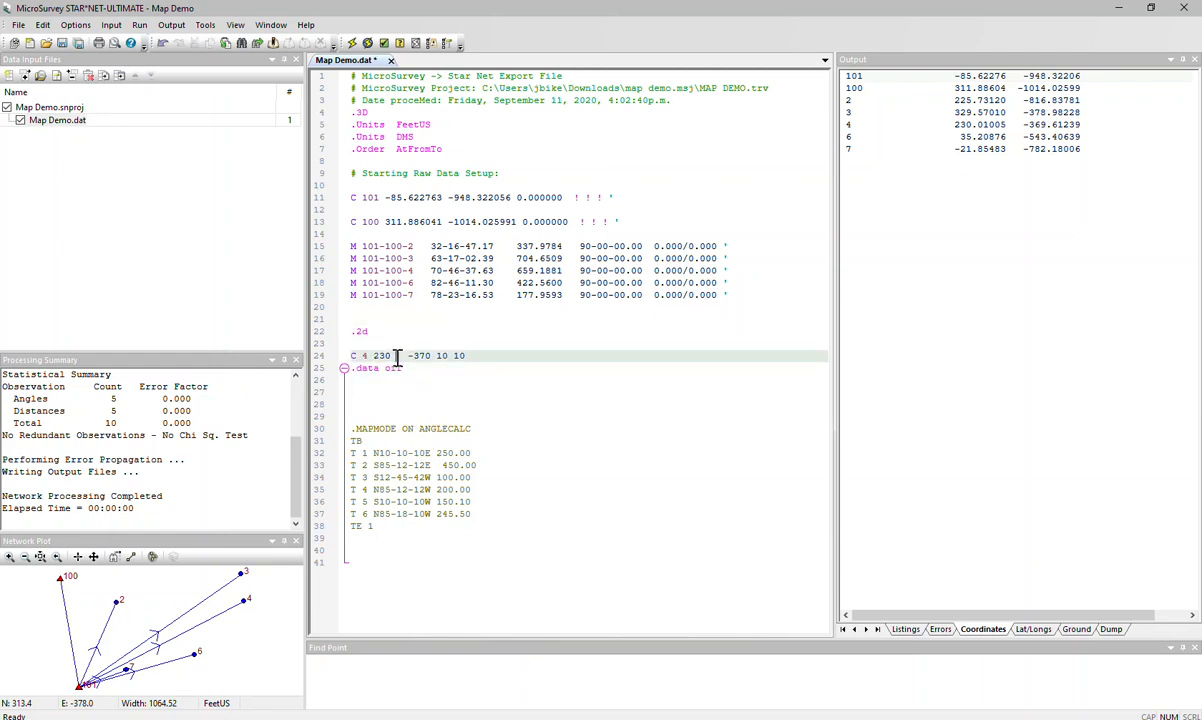
{"action": "left_click", "coordinate": [468, 356]}
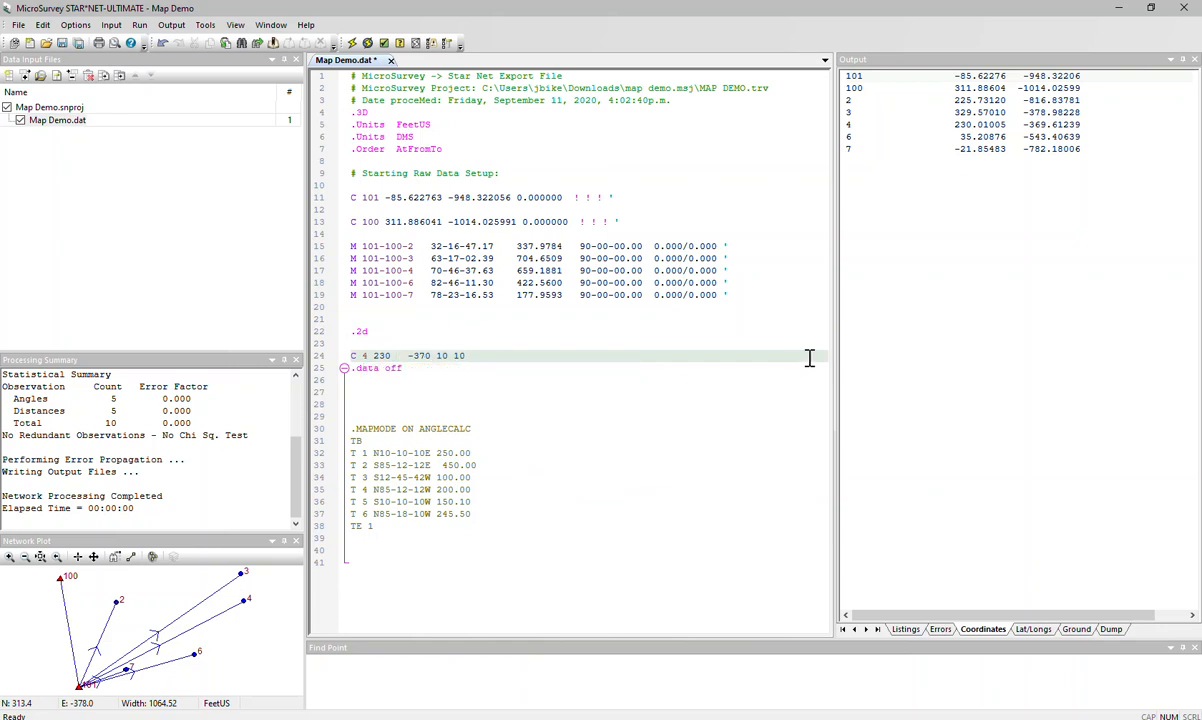
- Comment out the measurement line M 101-100-4 with a # prefix
{"action": "left_click", "coordinate": [351, 270]}
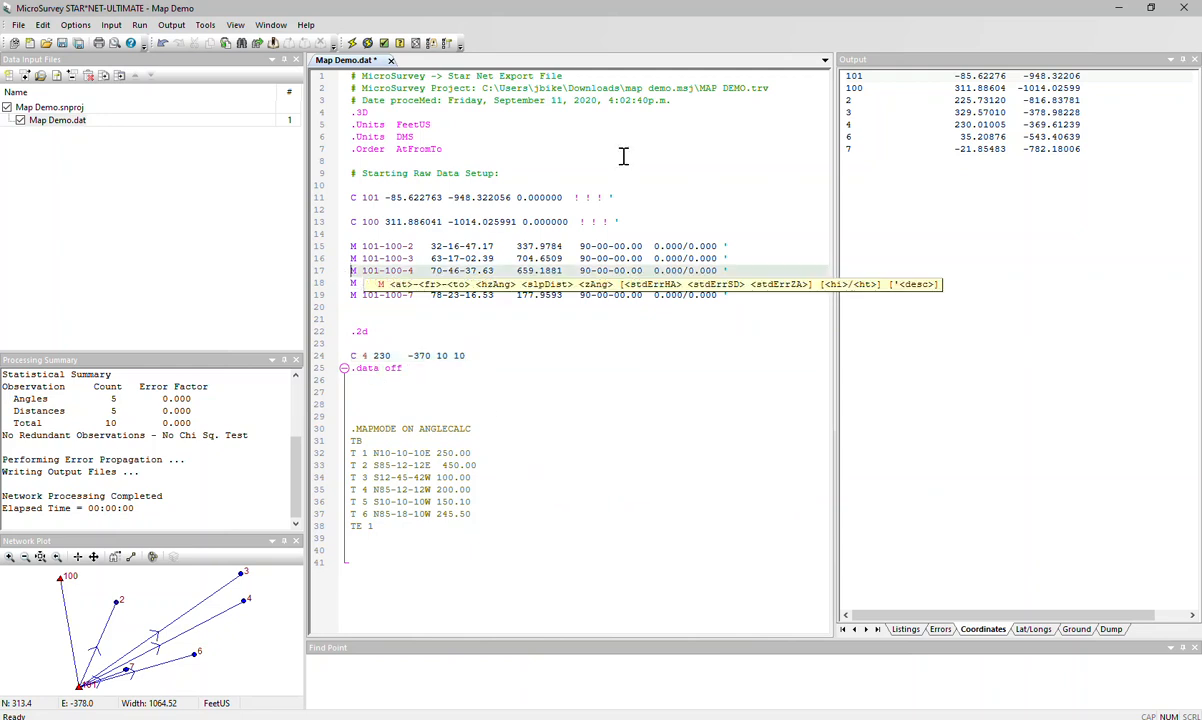
{"action": "type", "text": "#"}
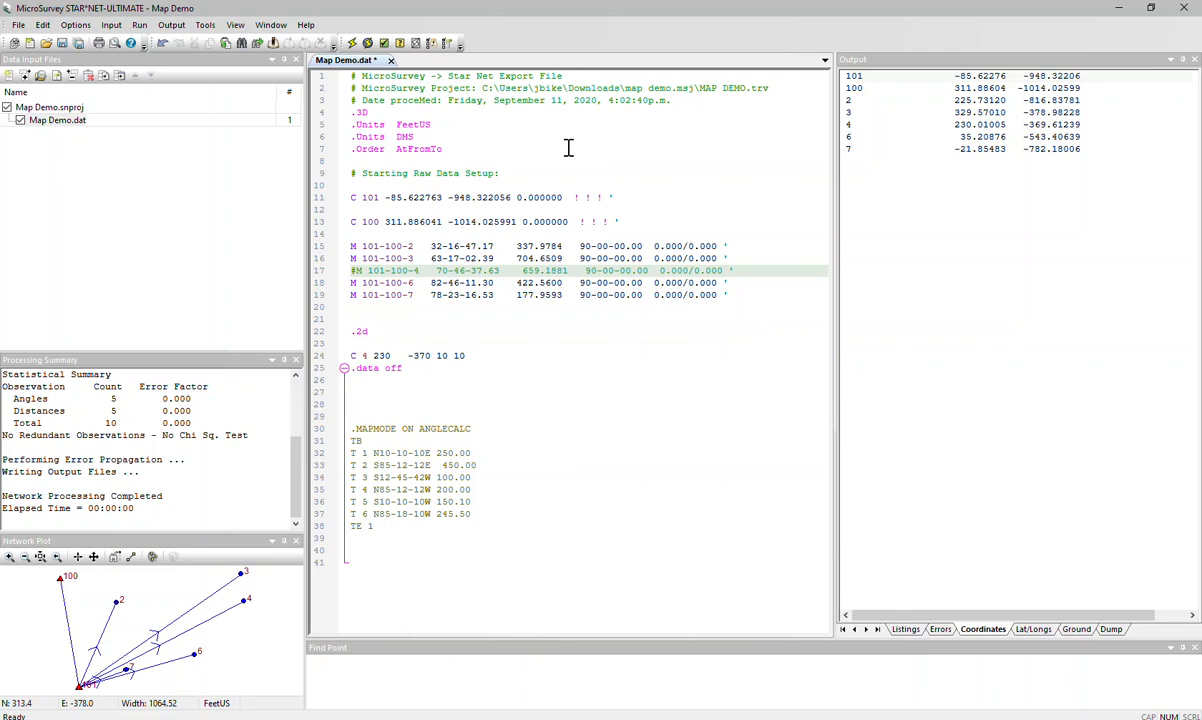
{"action": "left_click", "coordinate": [386, 356]}
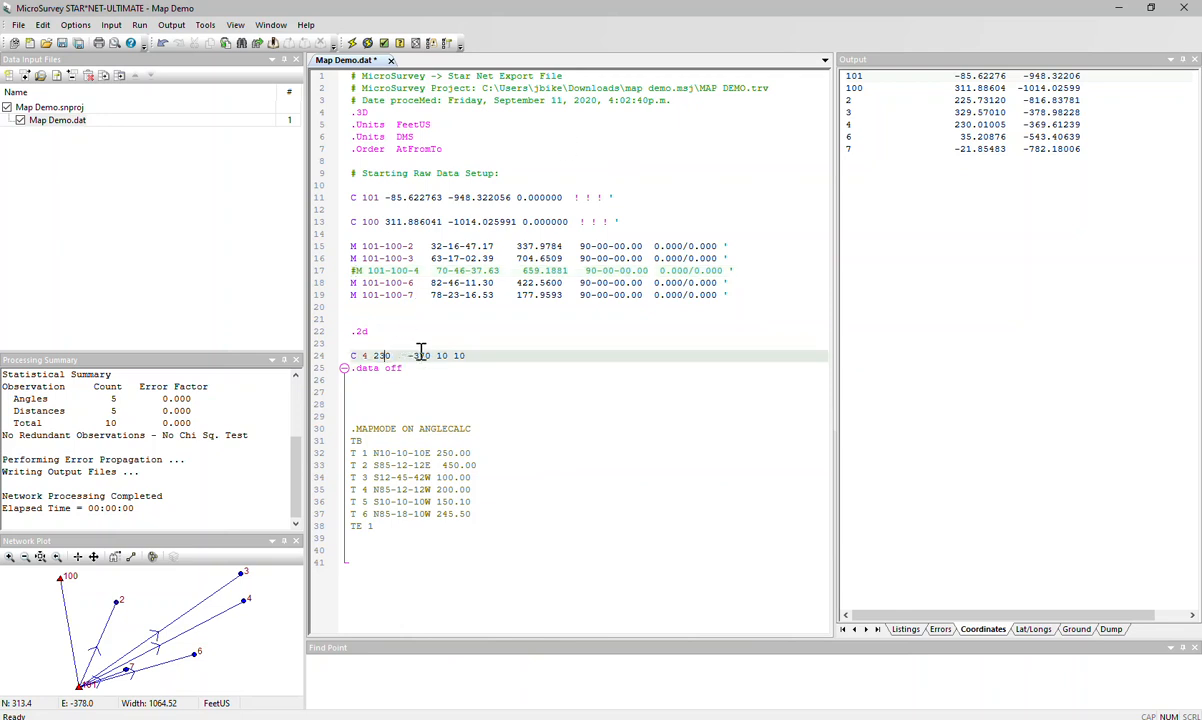
- Insert a tab space between the -370 coordinate and the 10 10 standard errors in the C 4 line
{"action": "left_click", "coordinate": [418, 356]}
{"action": "left_click", "coordinate": [432, 356]}
{"action": "key", "text": "Tab"}
{"action": "left_click", "coordinate": [337, 332]}
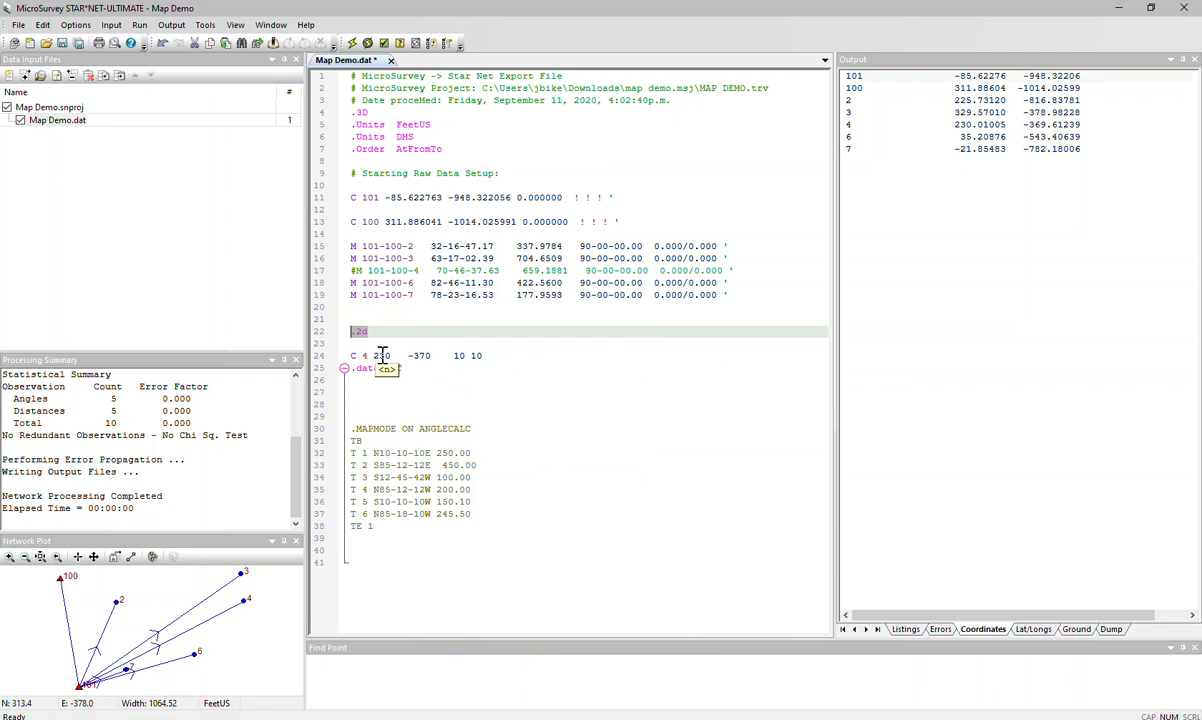
{"action": "left_click", "coordinate": [381, 356]}
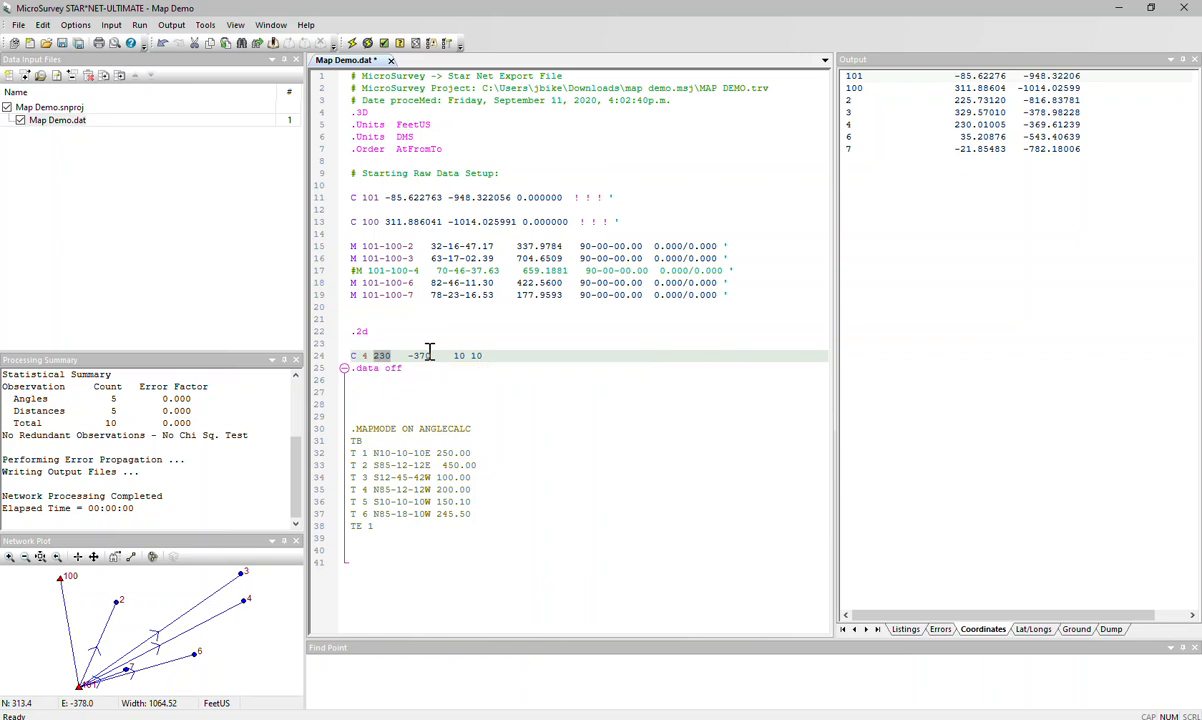
{"action": "left_click", "coordinate": [424, 357]}
{"action": "left_click", "coordinate": [467, 357]}
{"action": "left_click", "coordinate": [477, 356]}
{"action": "left_click", "coordinate": [444, 270]}
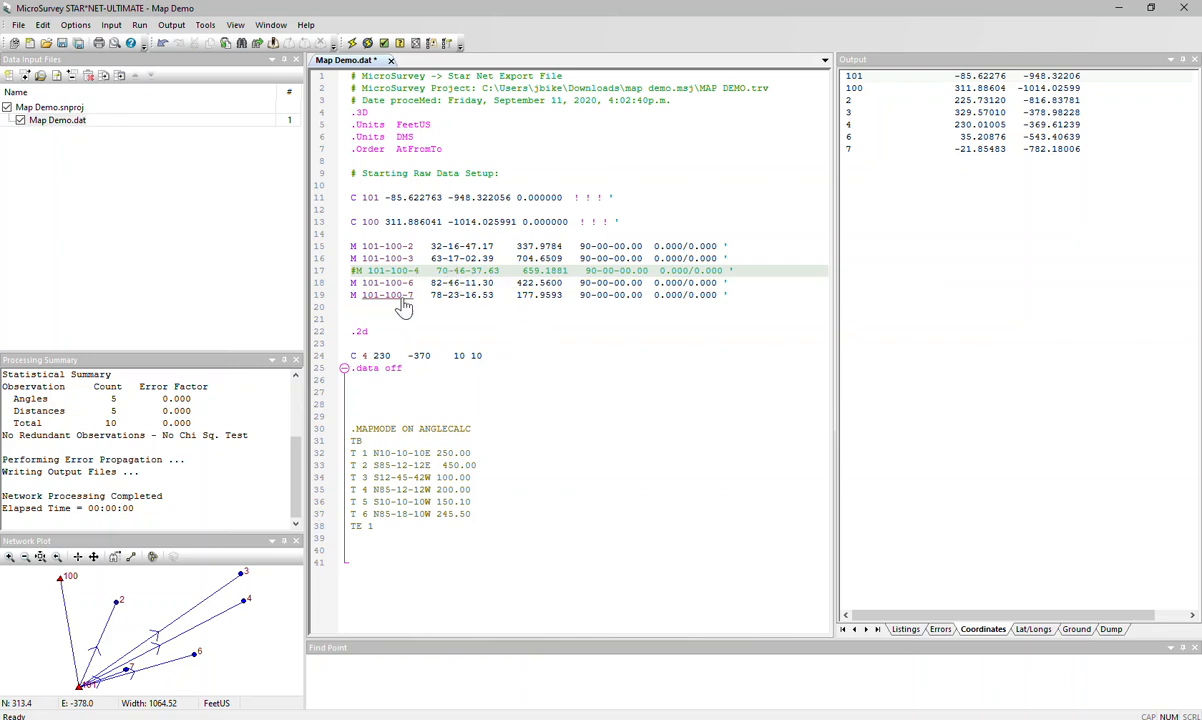
- Move the .data off line below the TE 1 line so the .MAPMODE traverse block is included
{"action": "left_click_drag", "start_coordinate": [413, 369], "coordinate": [346, 369]}
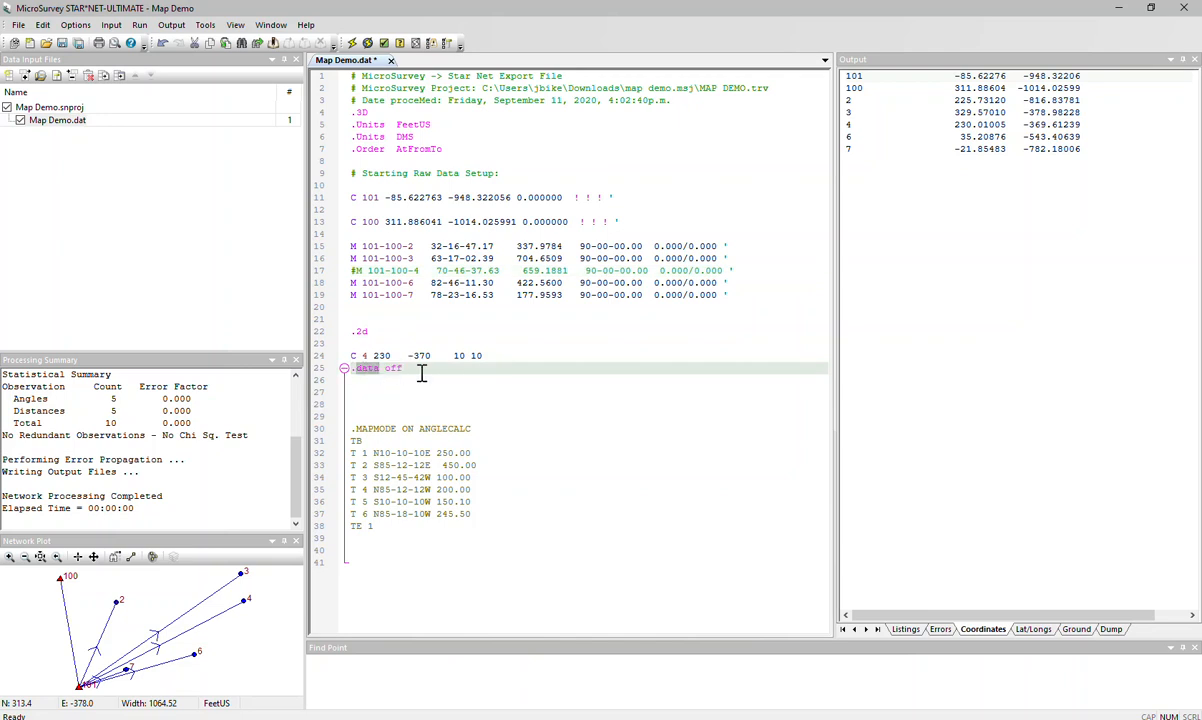
{"action": "left_click_drag", "start_coordinate": [344, 370], "coordinate": [351, 551]}
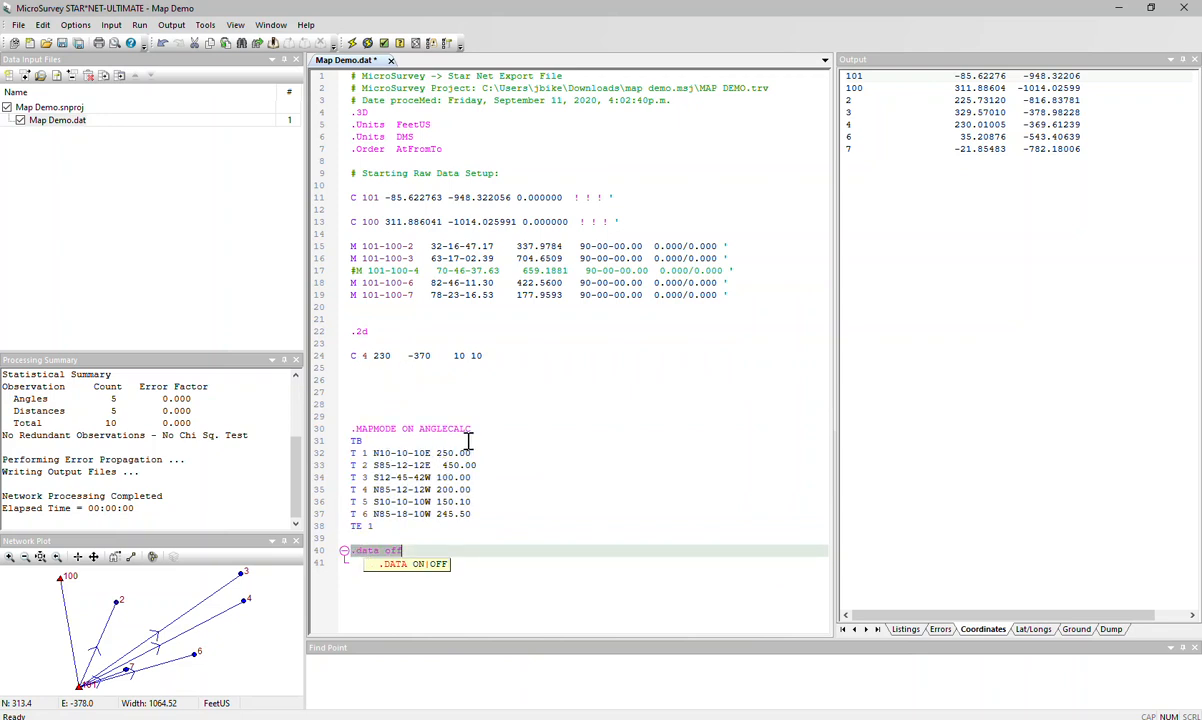
{"action": "left_click", "coordinate": [468, 441]}
- Insert a blank line between .MAPMODE ON ANGLECALC and the TB line
{"action": "left_click_drag", "start_coordinate": [486, 428], "coordinate": [351, 428]}
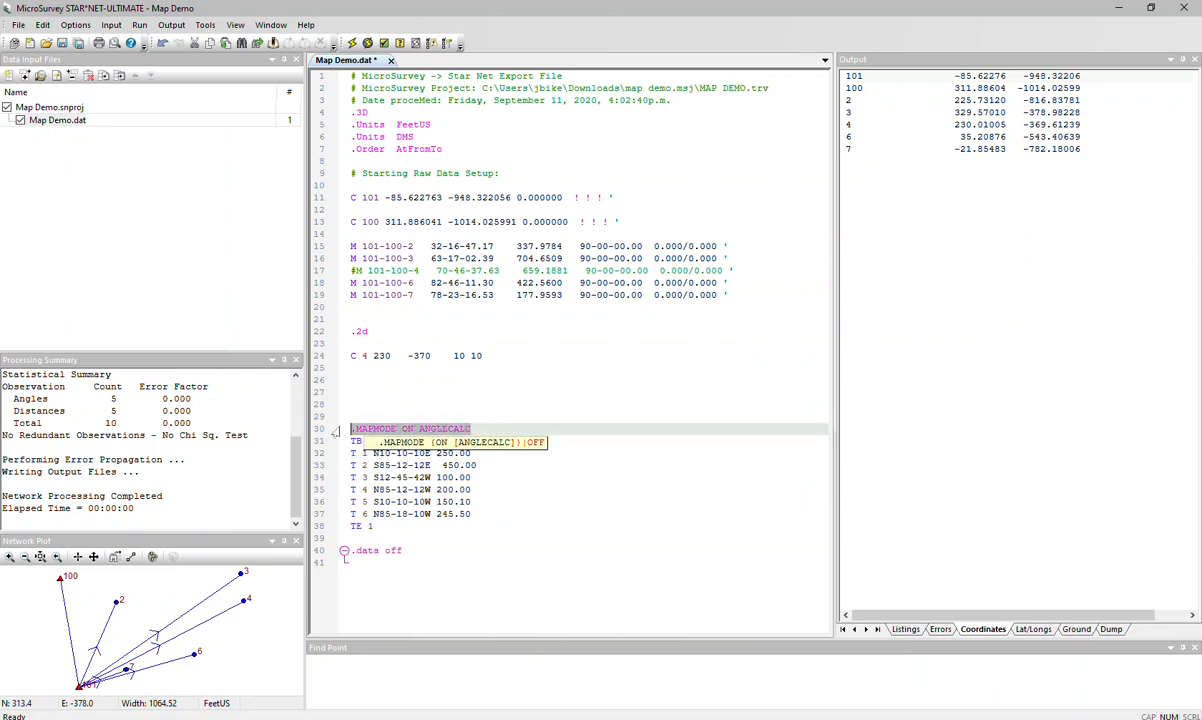
{"action": "left_click", "coordinate": [487, 429]}
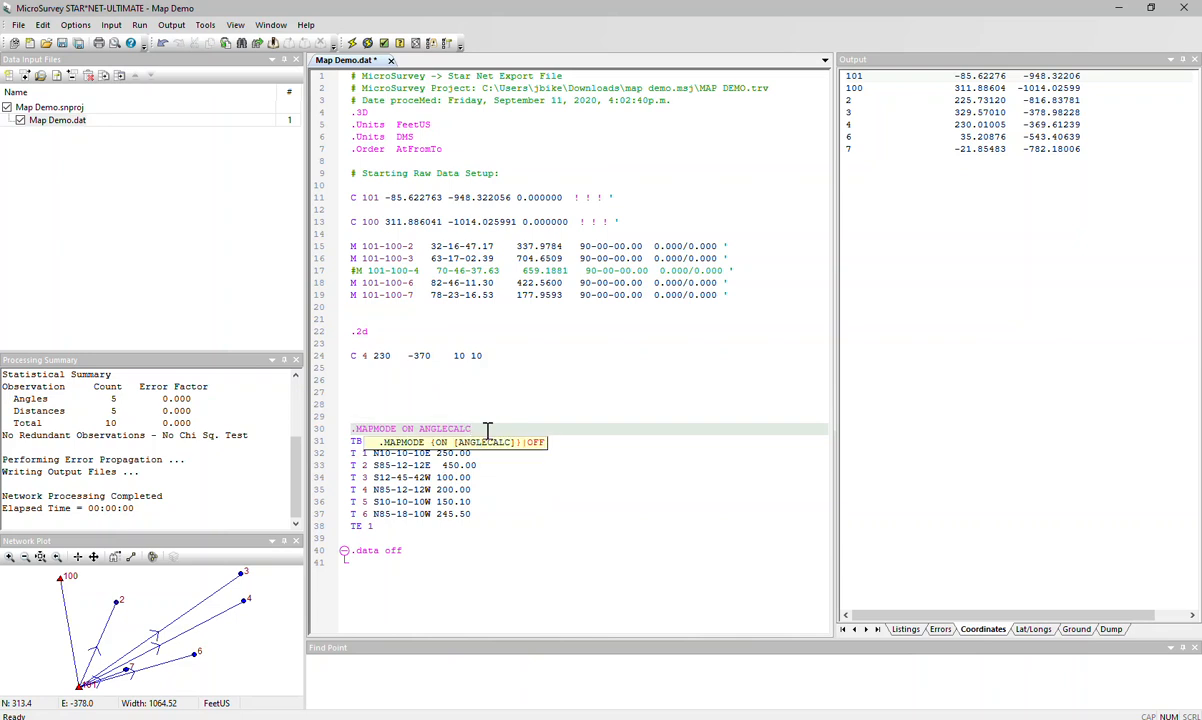
{"action": "key", "text": "Return"}
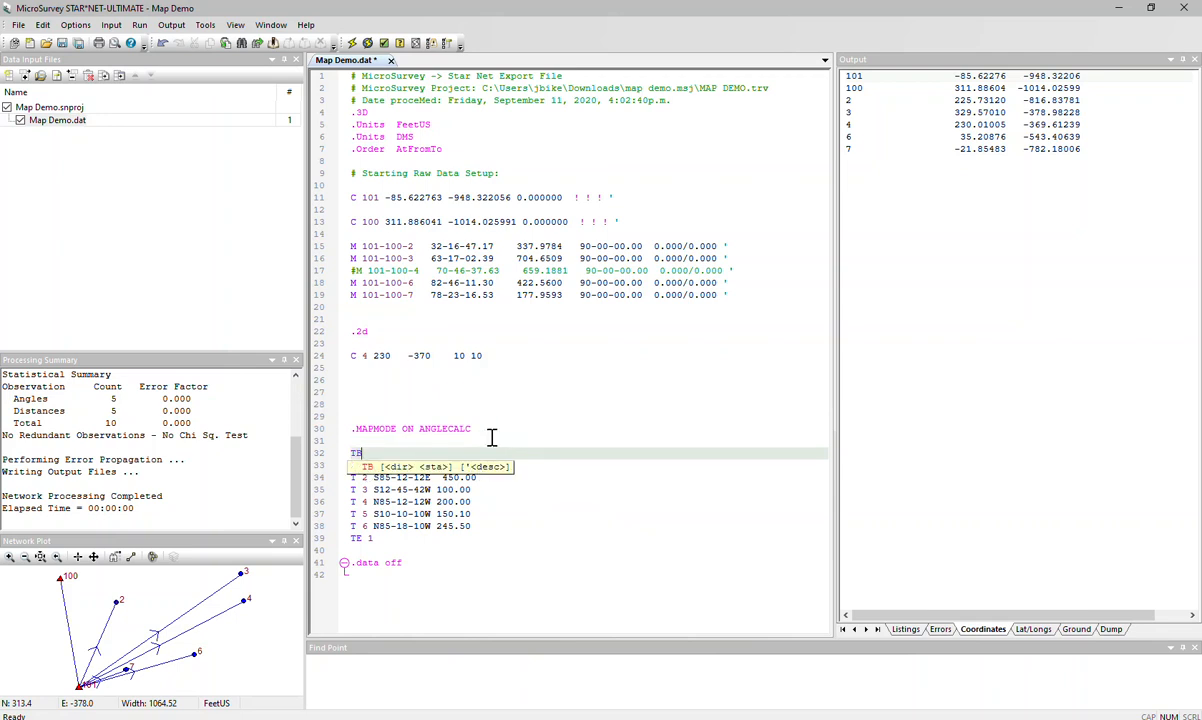
{"action": "left_click", "coordinate": [510, 404]}
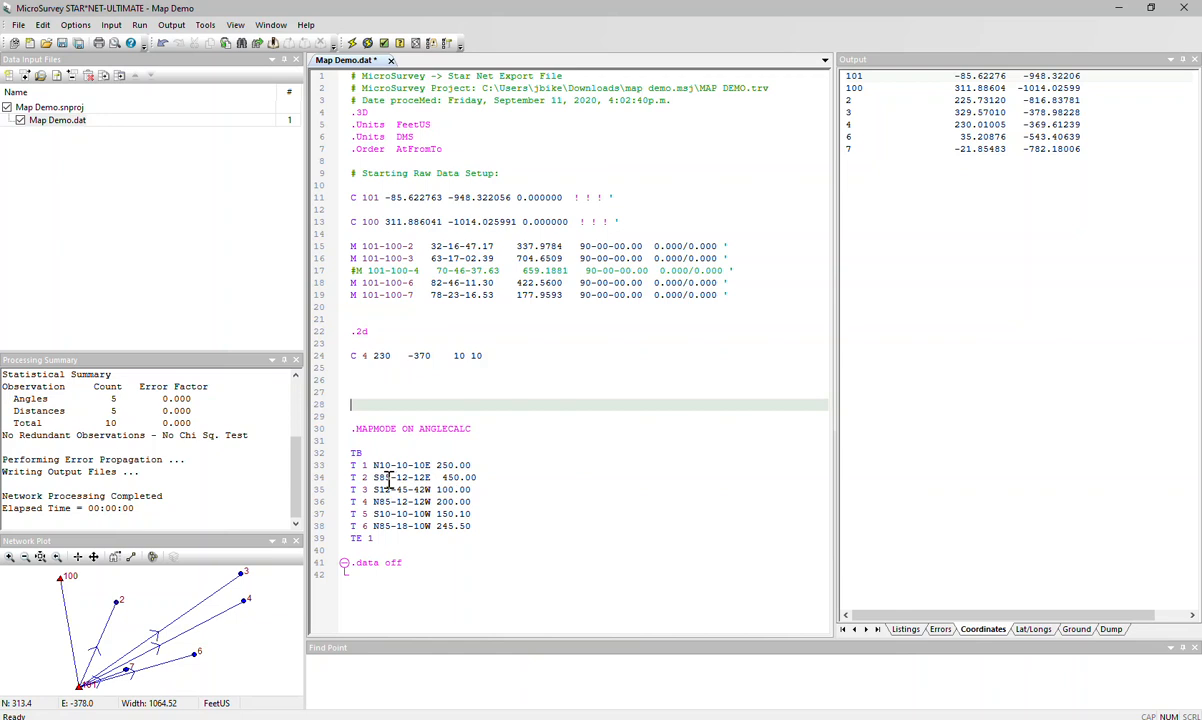
- Examine the closing TE 1 entry, the .MAPMODE ON ANGLECALC option and the first bearing of the boundary traverse
{"action": "left_click", "coordinate": [377, 540]}
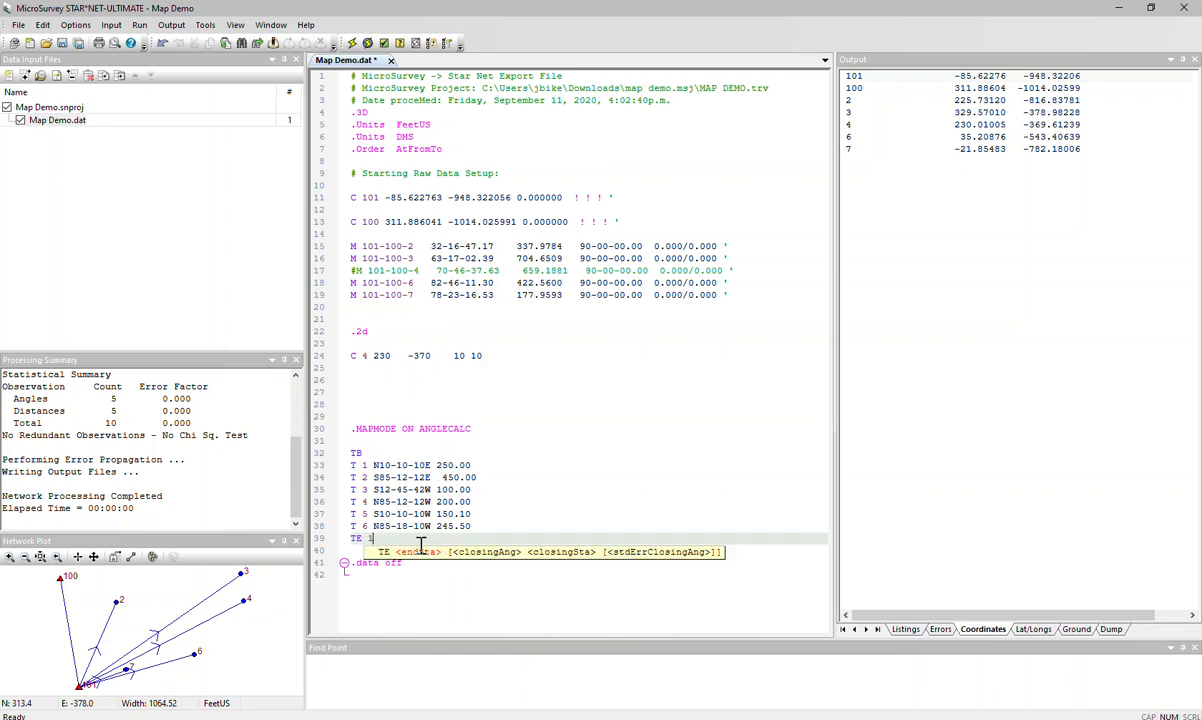
{"action": "left_click", "coordinate": [421, 545]}
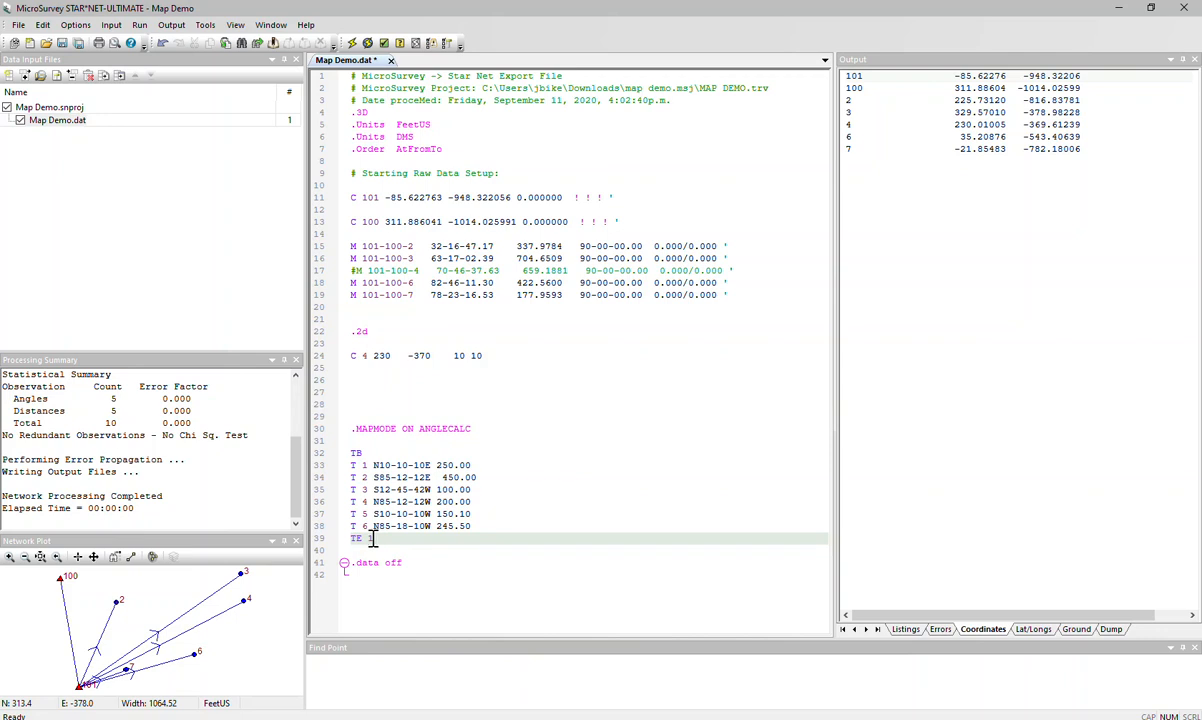
{"action": "left_click", "coordinate": [371, 539]}
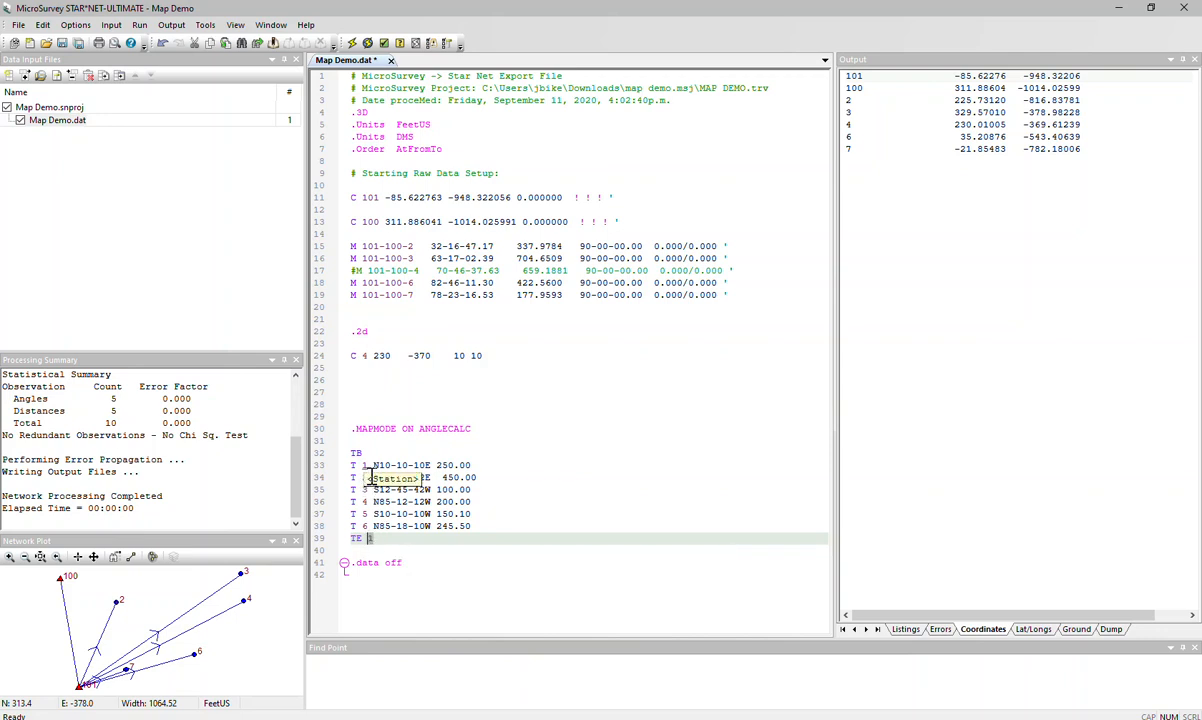
{"action": "left_click", "coordinate": [382, 538]}
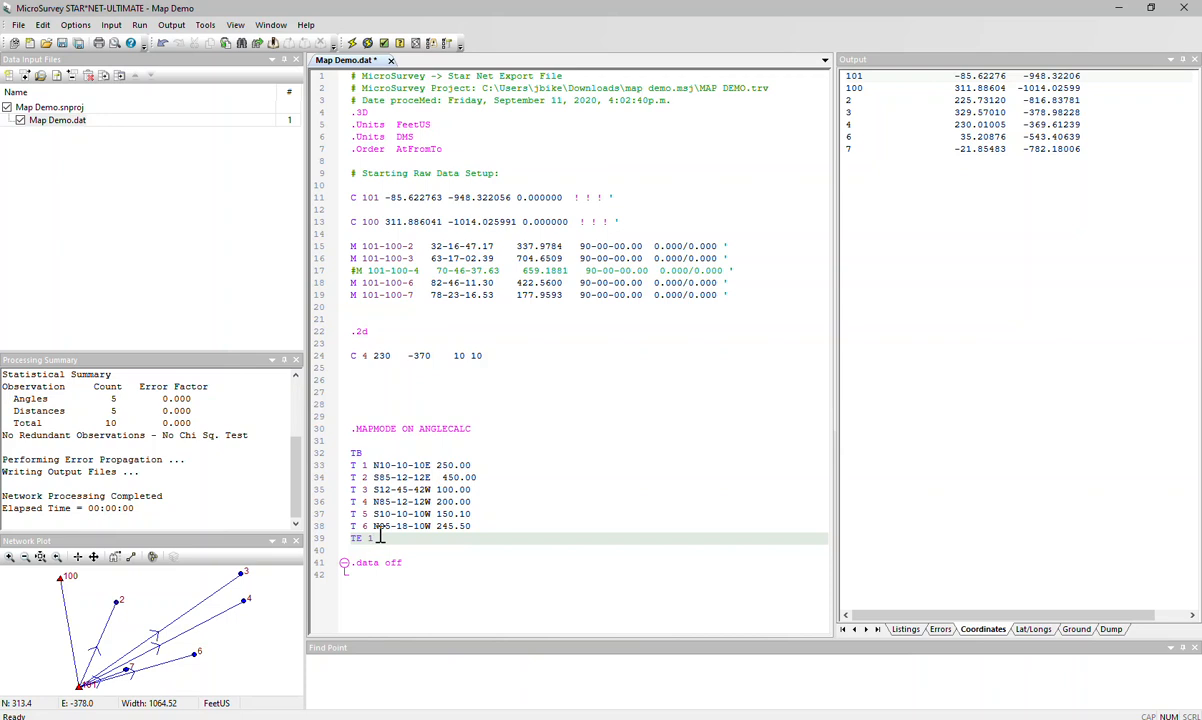
{"action": "left_click", "coordinate": [384, 428]}
{"action": "left_click_drag", "start_coordinate": [384, 428], "coordinate": [349, 428]}
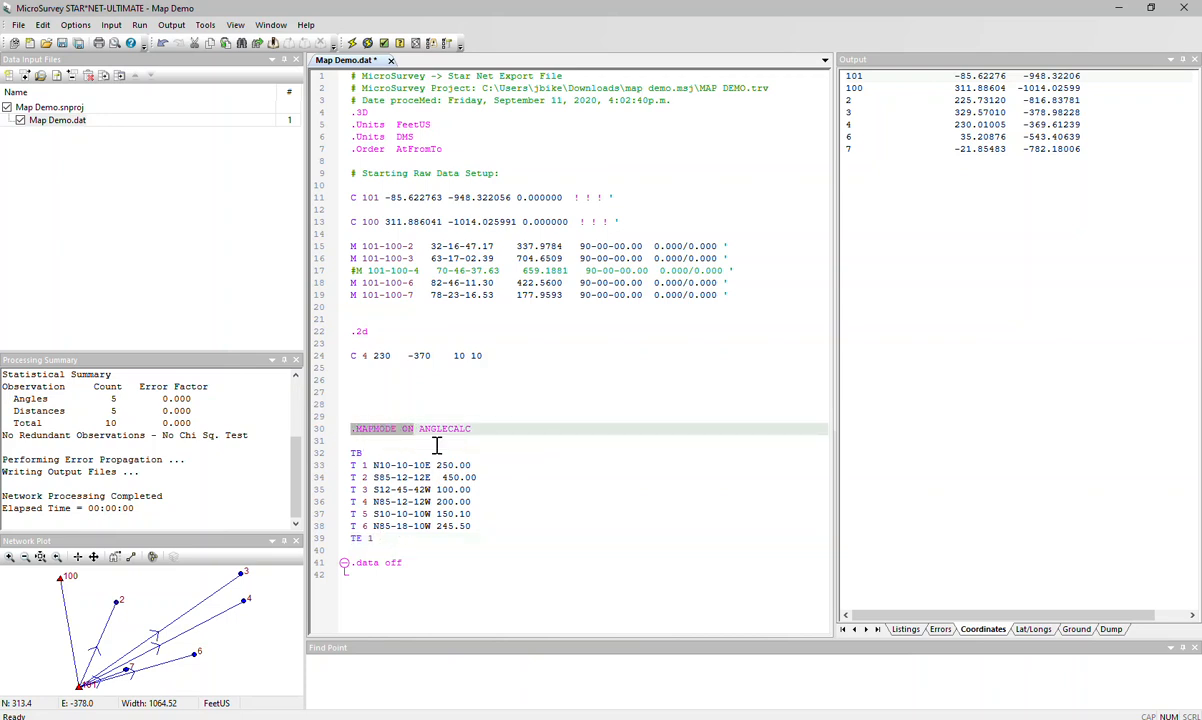
{"action": "left_click_drag", "start_coordinate": [479, 430], "coordinate": [419, 428]}
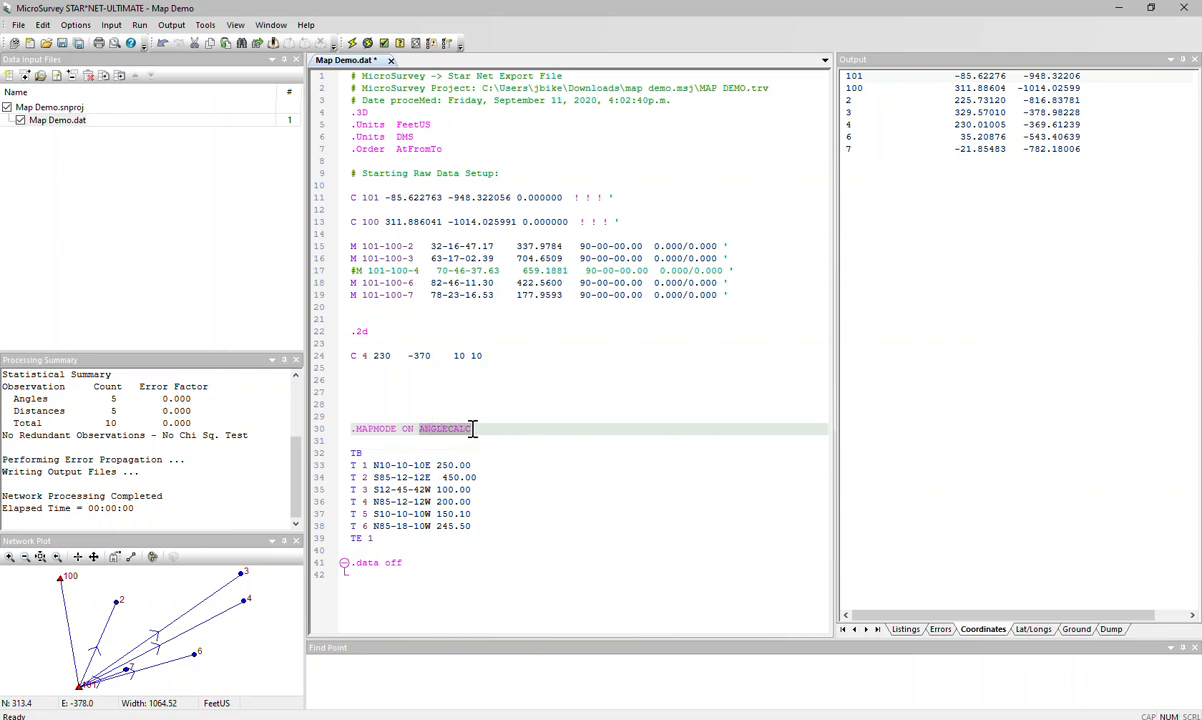
{"action": "left_click", "coordinate": [422, 466]}
{"action": "double_click", "coordinate": [422, 466]}
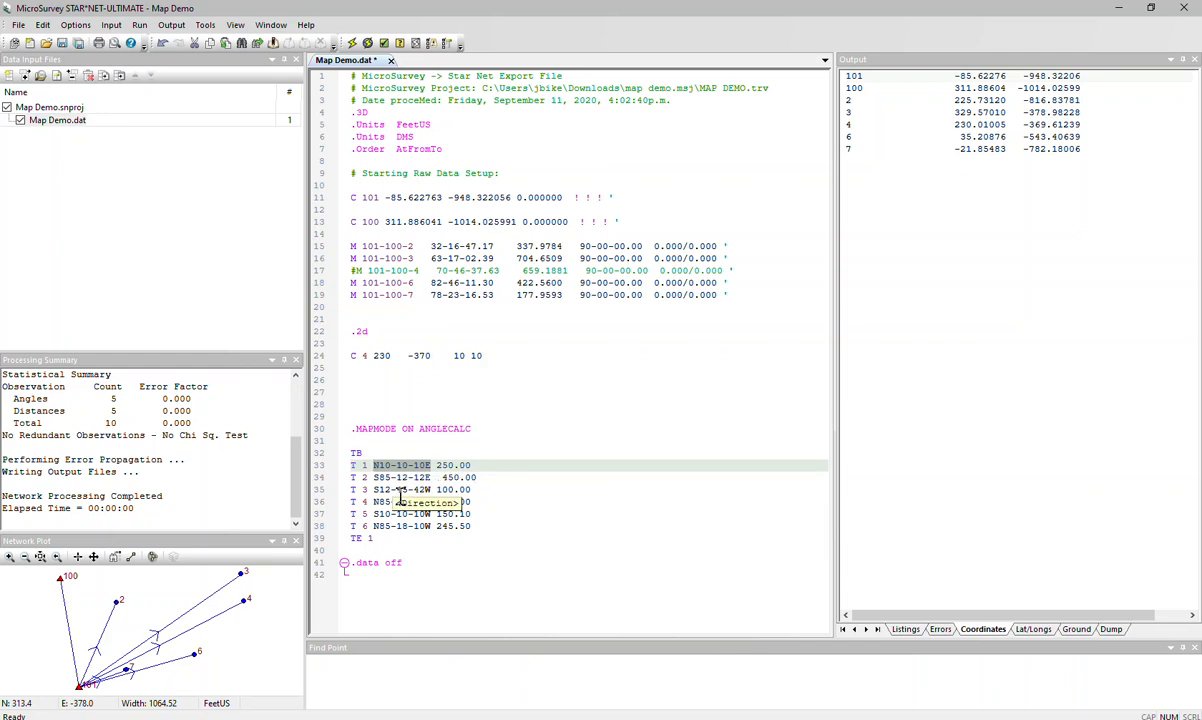
{"action": "left_click", "coordinate": [477, 428]}
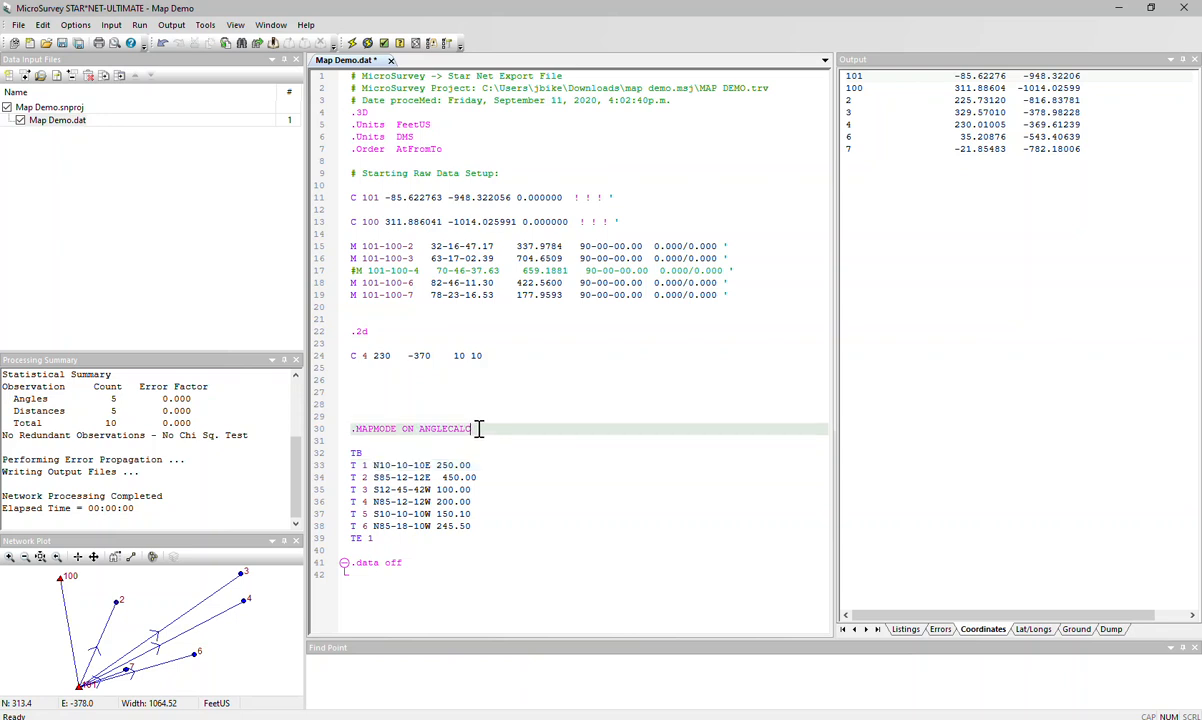
{"action": "double_click", "coordinate": [424, 429]}
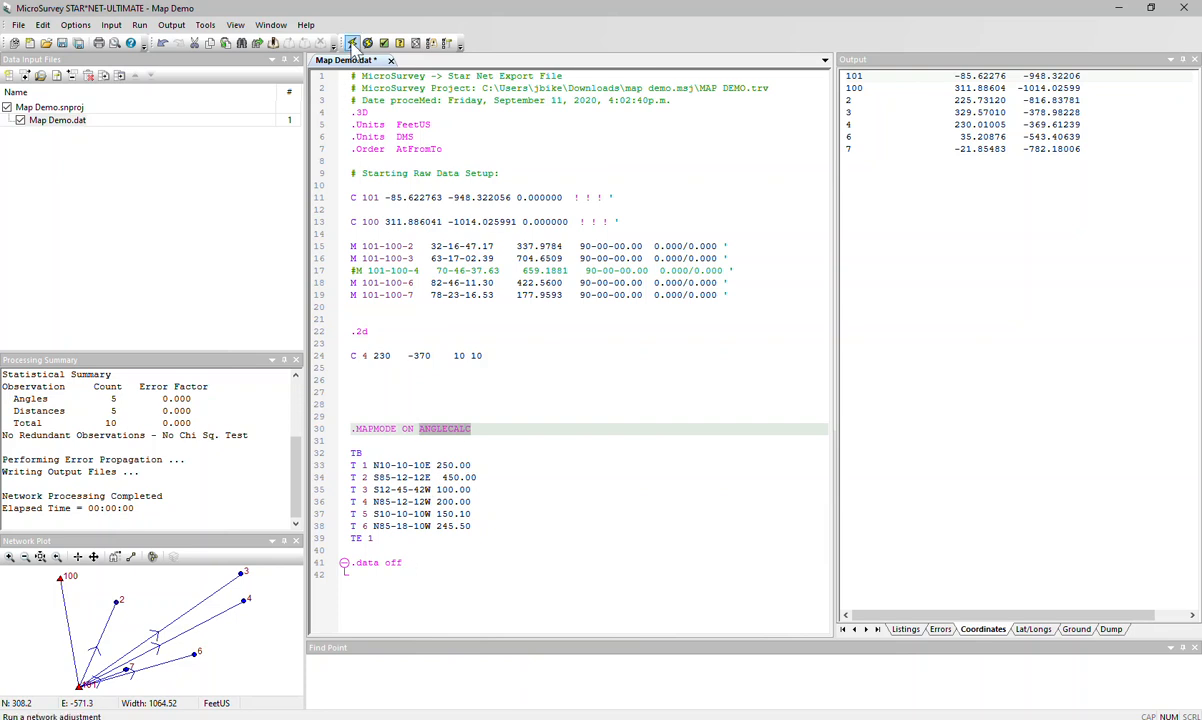
- Run the network adjustment with the map traverse data included, saving the changes to Map Demo.dat
{"action": "left_click", "coordinate": [352, 44]}
{"action": "left_click", "coordinate": [586, 397]}
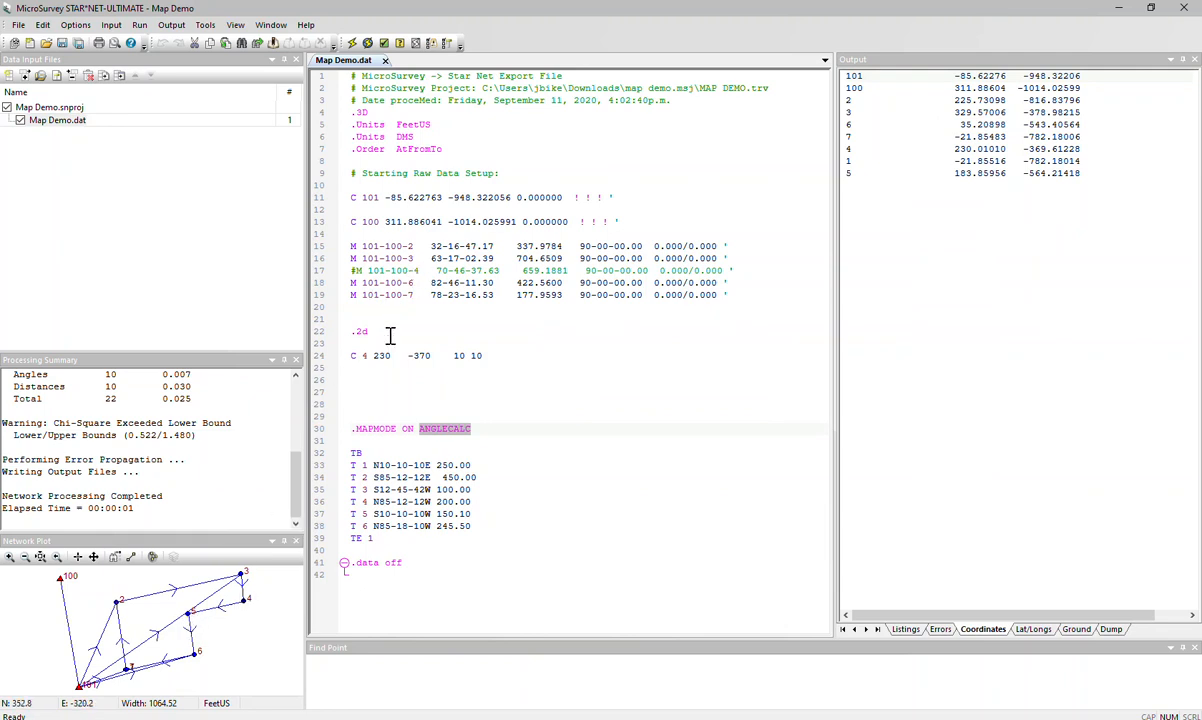
{"action": "left_click", "coordinate": [508, 357]}
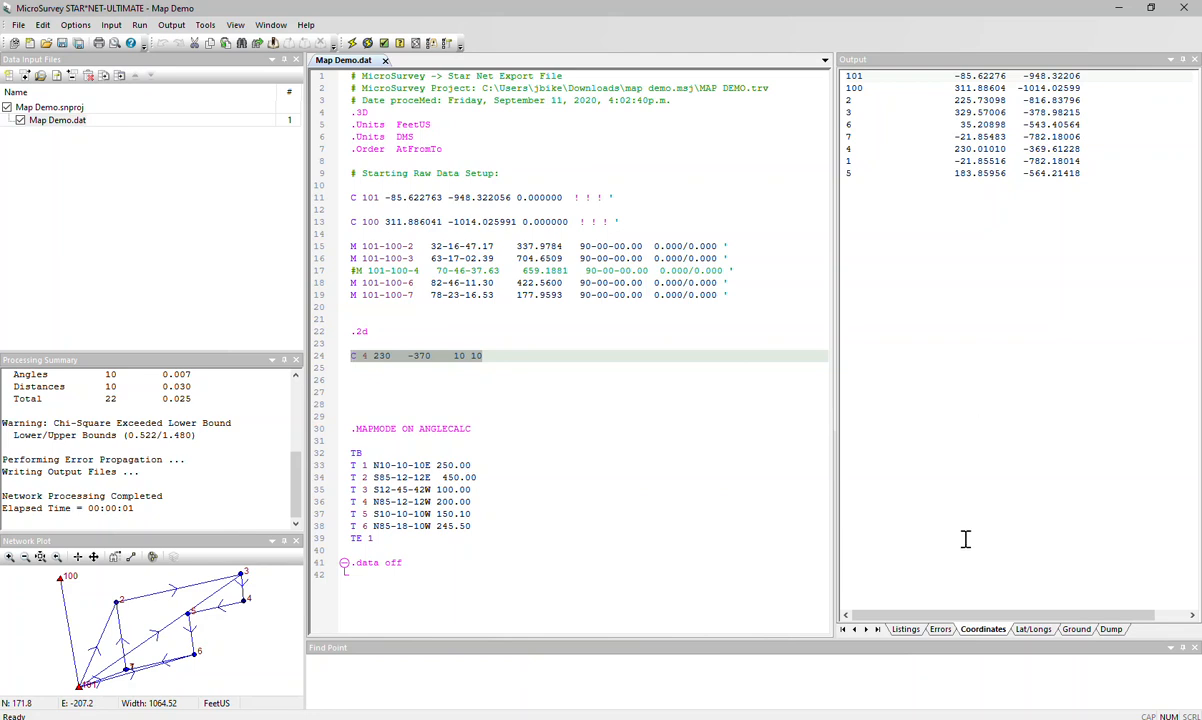
- Review the unadjusted angle and distance observations through the listing's index tree, widening the output pane to show them
{"action": "left_click", "coordinate": [906, 630]}
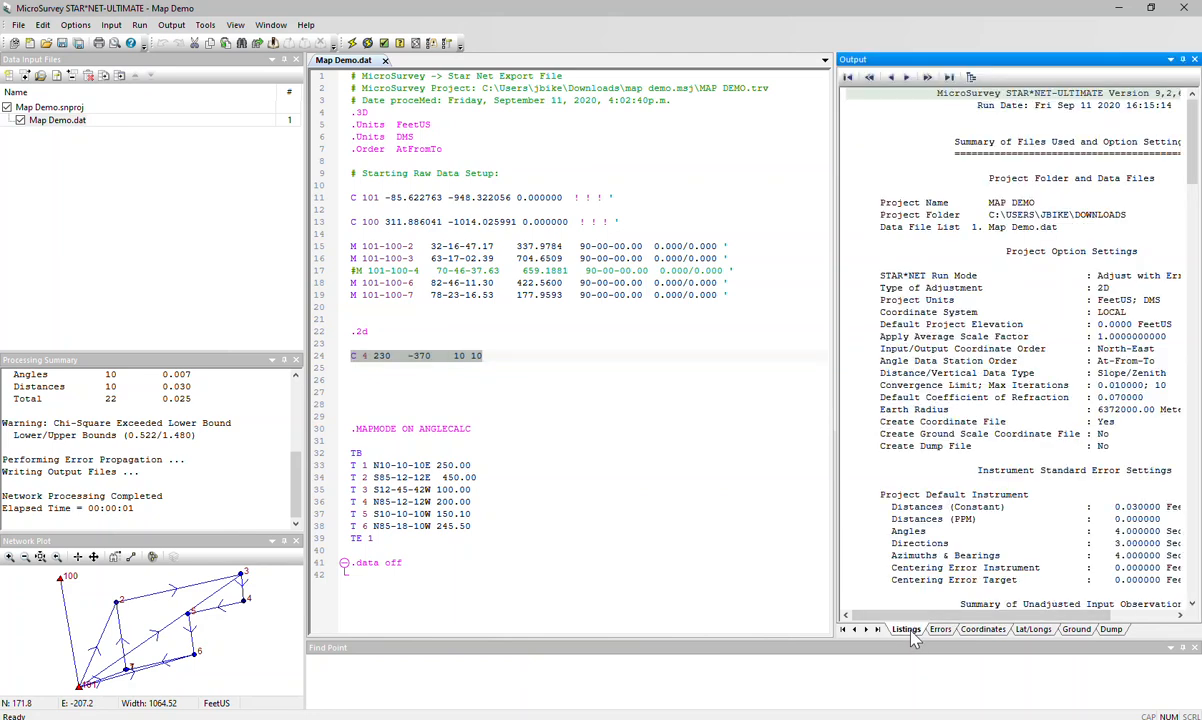
{"action": "left_click", "coordinate": [970, 77]}
{"action": "left_click_drag", "start_coordinate": [1033, 120], "coordinate": [598, 129]}
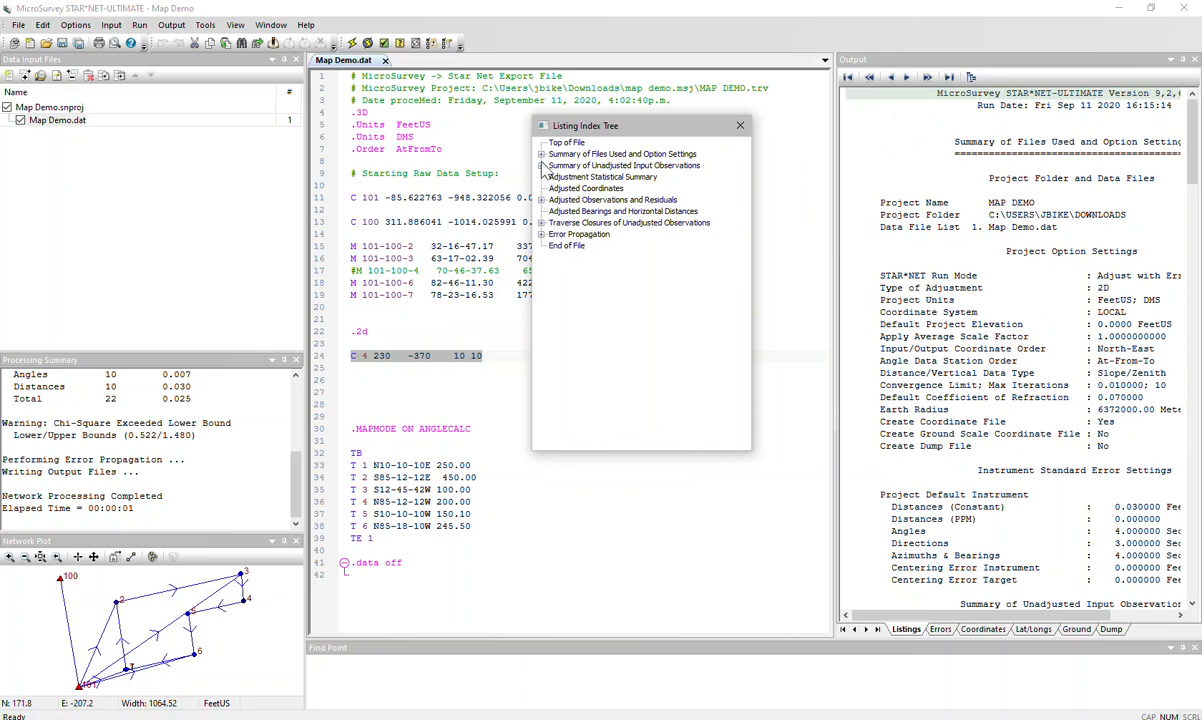
{"action": "left_click", "coordinate": [542, 166]}
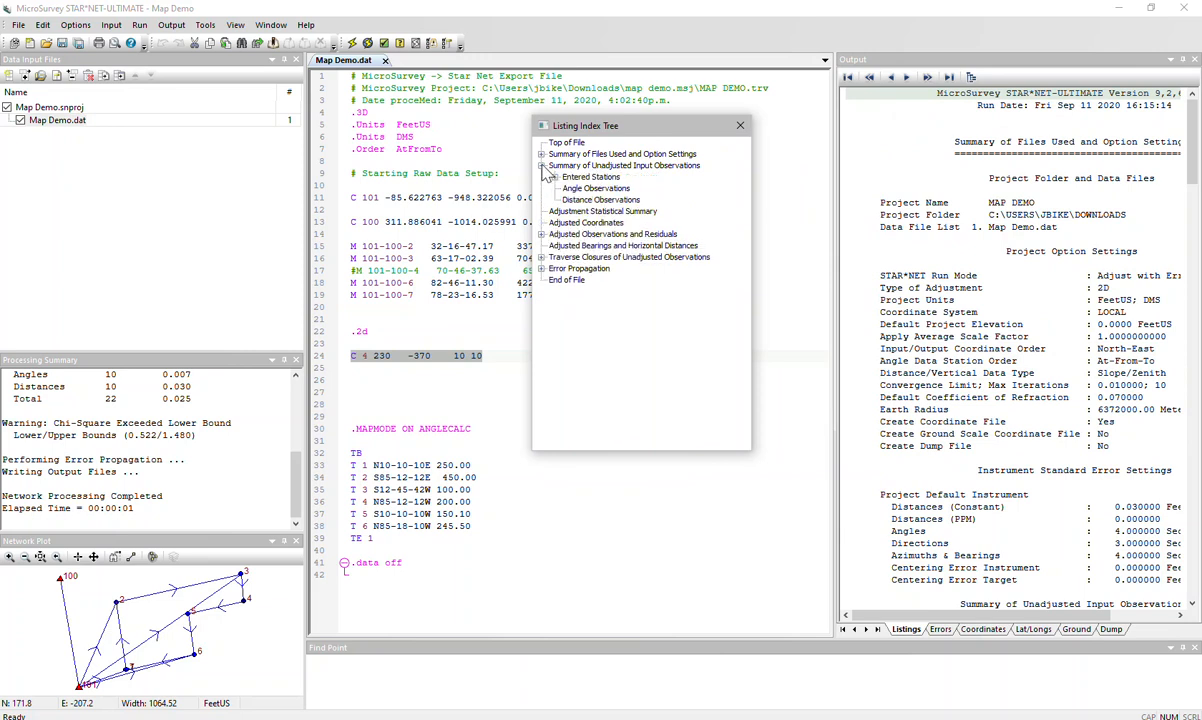
{"action": "left_click", "coordinate": [580, 189]}
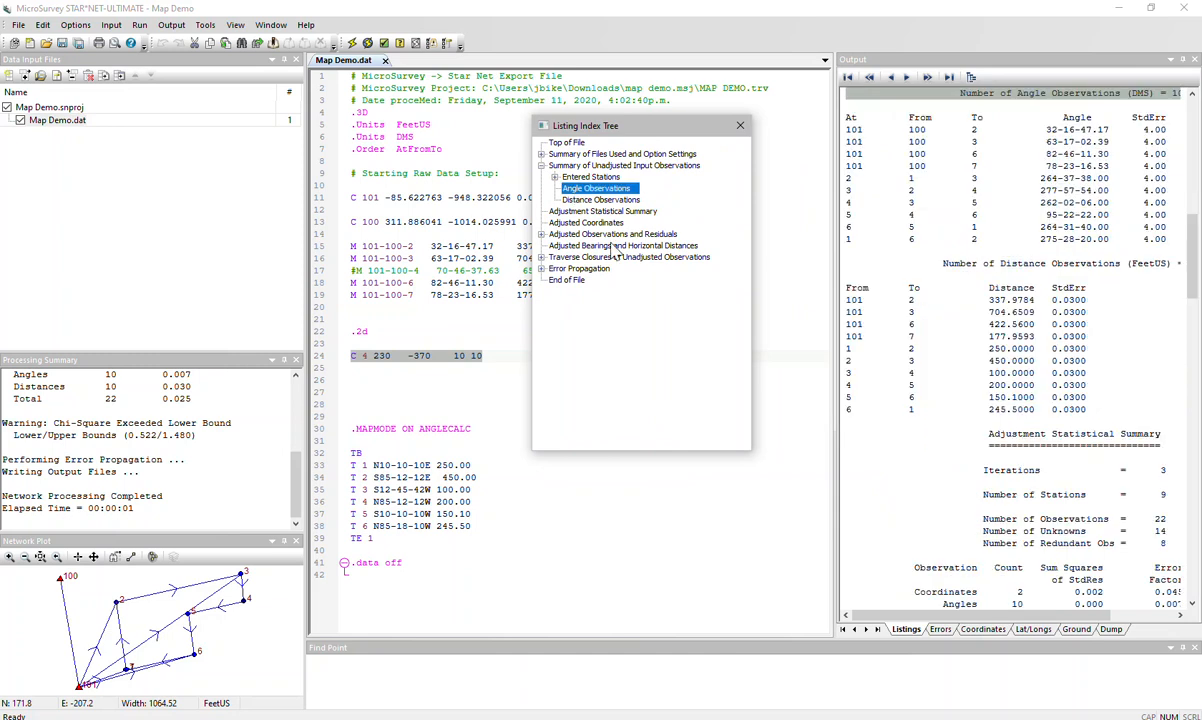
{"action": "left_click", "coordinate": [597, 200]}
{"action": "left_click", "coordinate": [564, 188]}
{"action": "left_click_drag", "start_coordinate": [835, 269], "coordinate": [768, 278]}
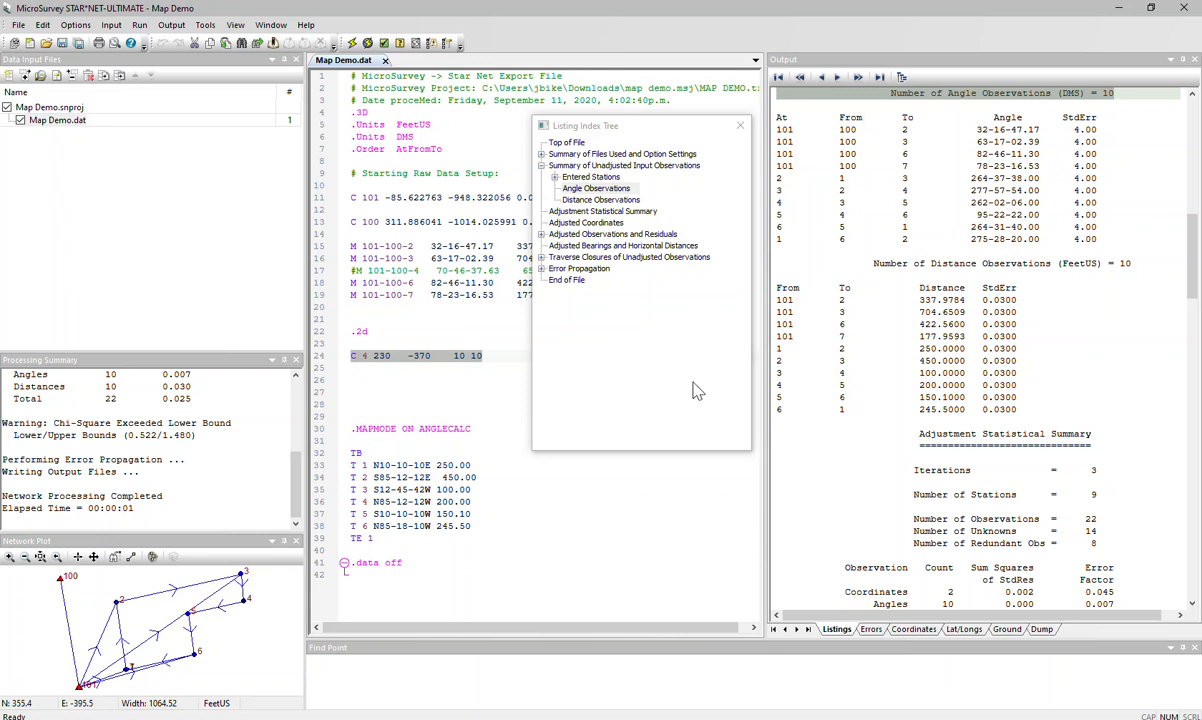
- Compare the measurement lines, the C 4 coordinate line and the .3D and .2d directives in Map Demo.dat with the listing
{"action": "left_click", "coordinate": [372, 316]}
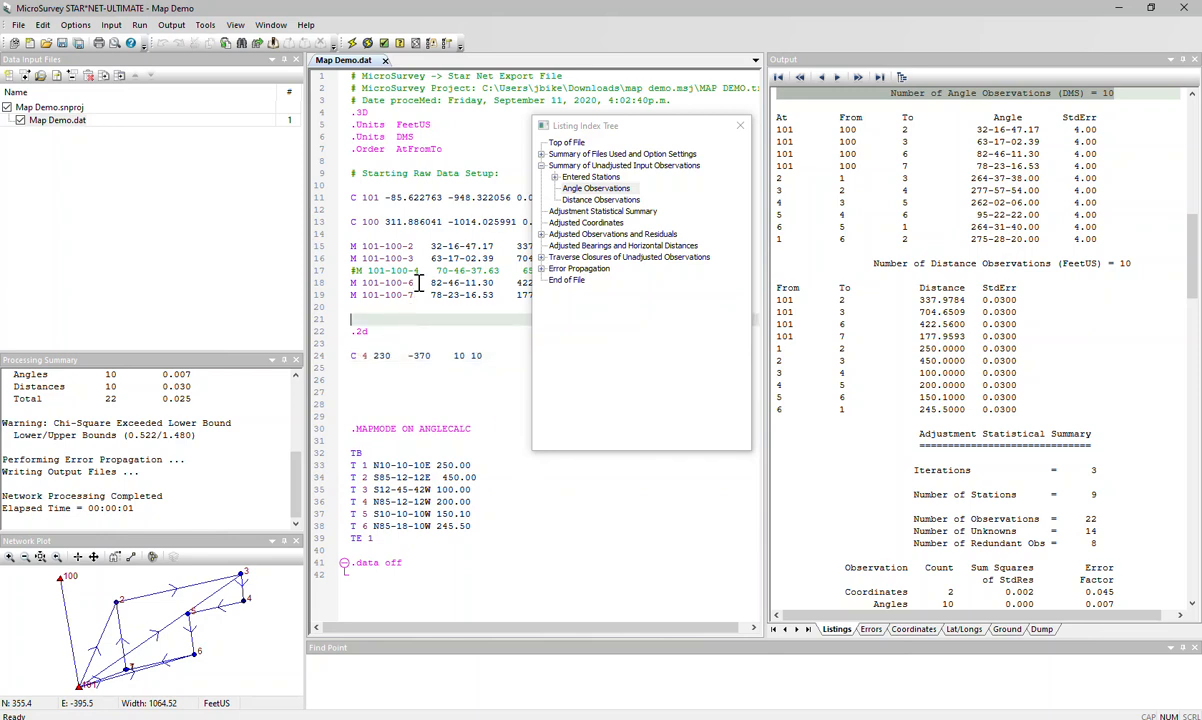
{"action": "left_click", "coordinate": [446, 271]}
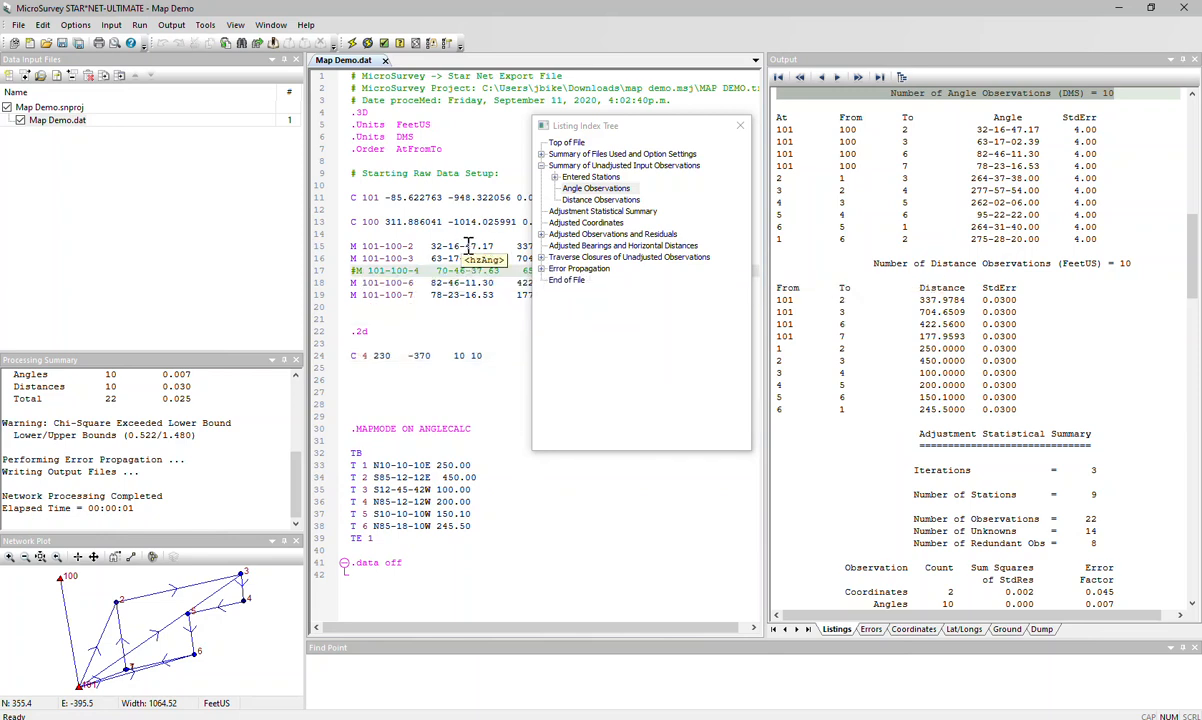
{"action": "left_click", "coordinate": [401, 257]}
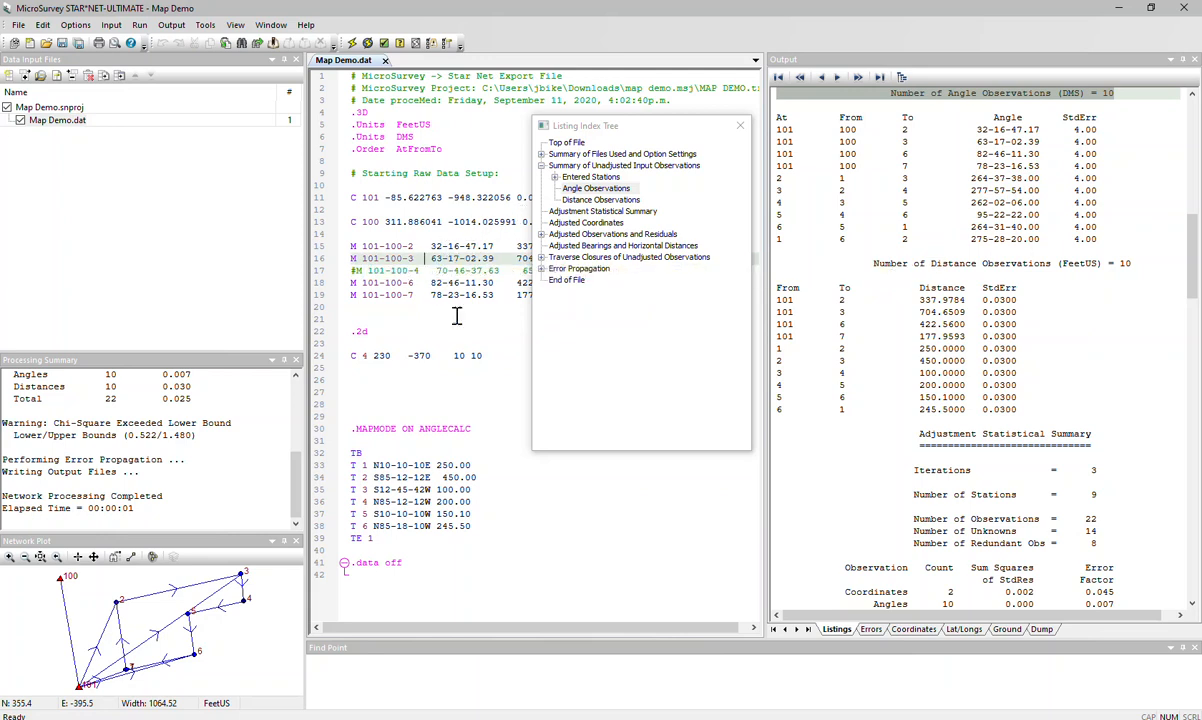
{"action": "left_click", "coordinate": [405, 357]}
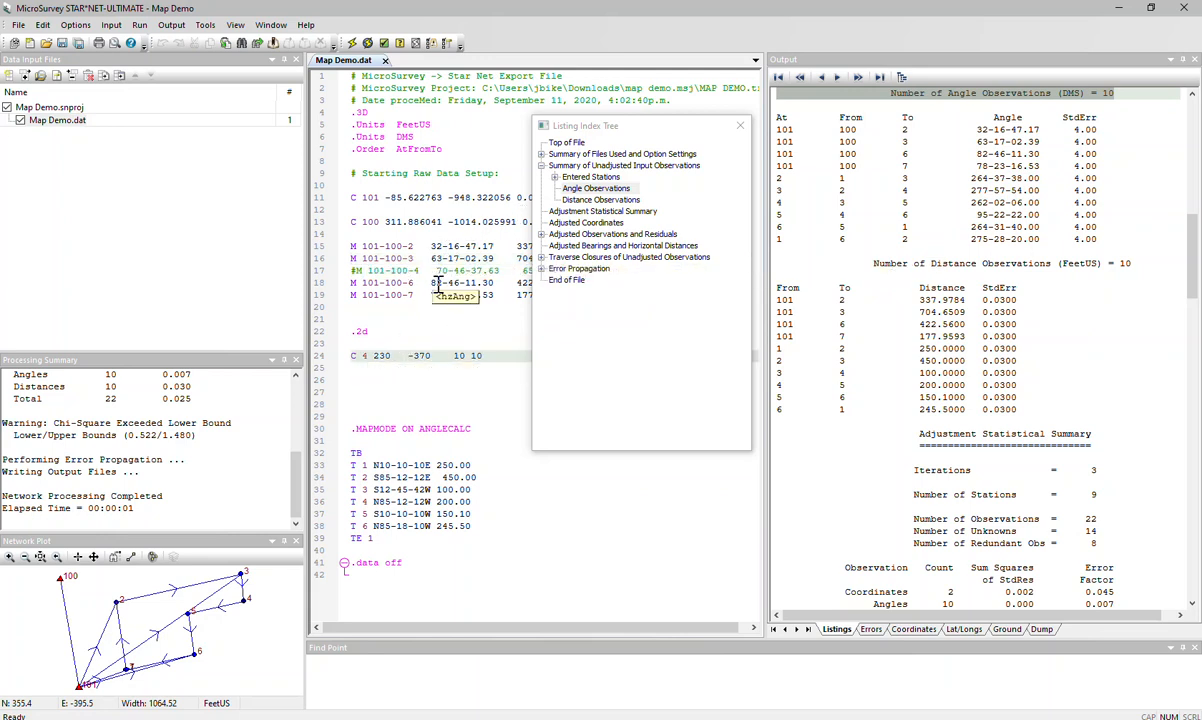
{"action": "left_click", "coordinate": [392, 390]}
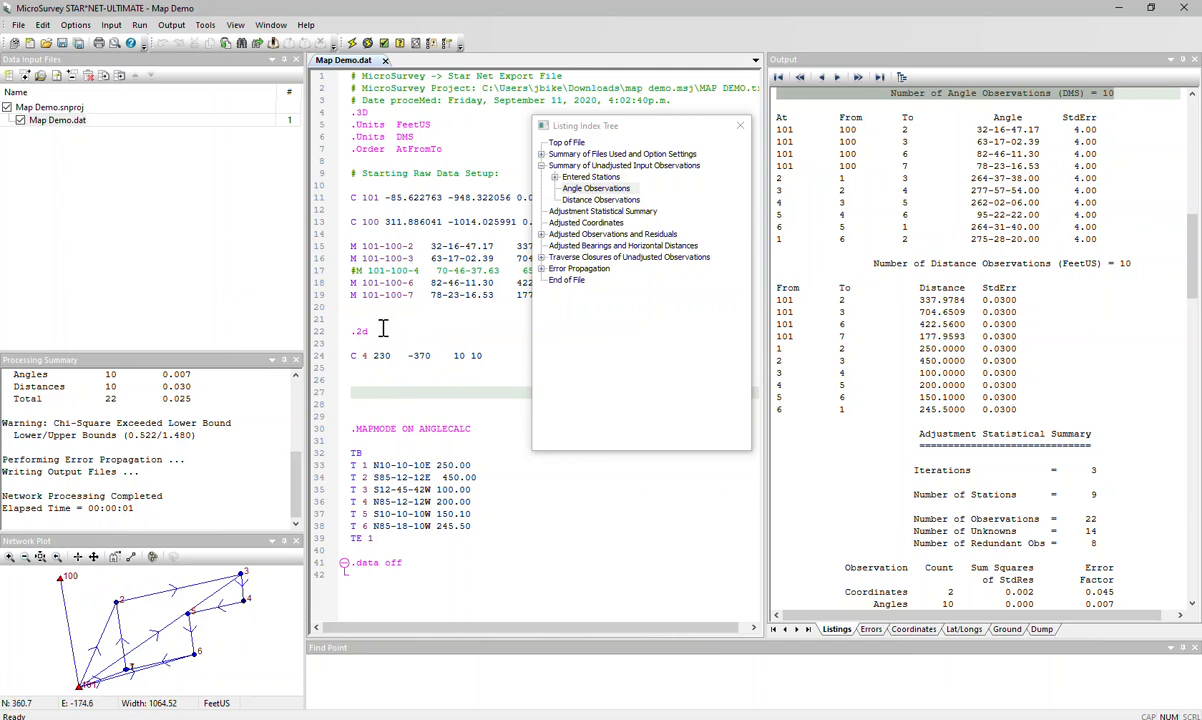
{"action": "left_click_drag", "start_coordinate": [369, 331], "coordinate": [343, 332]}
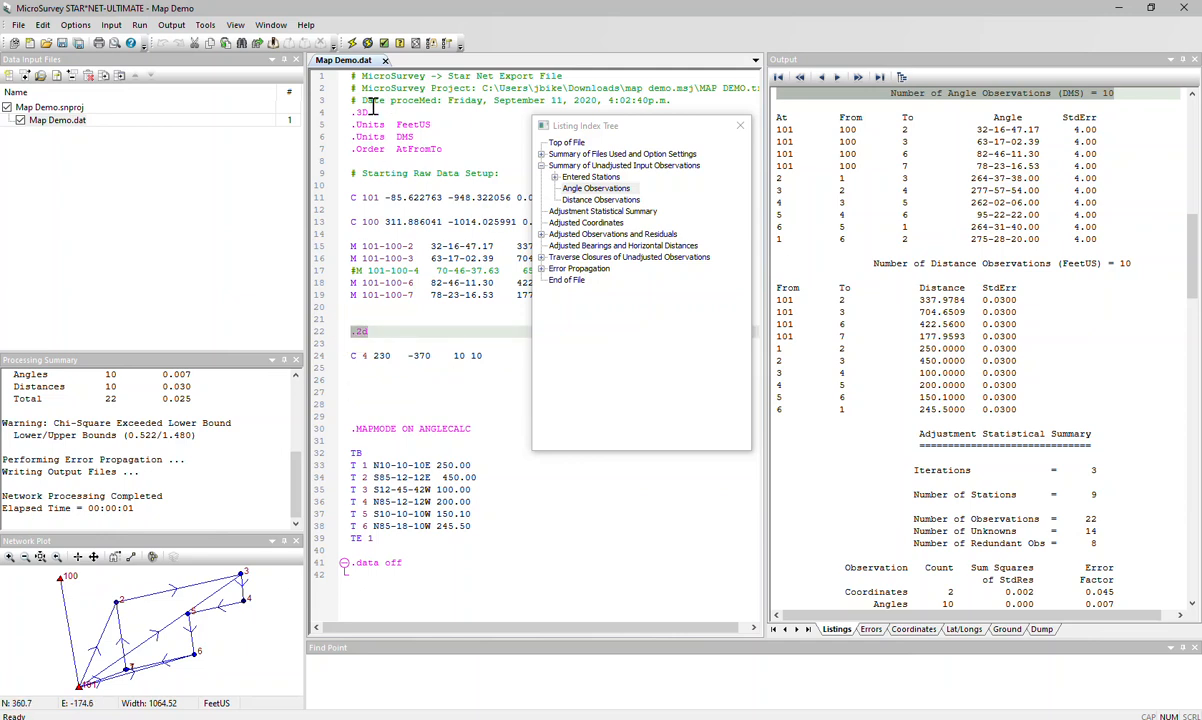
{"action": "left_click_drag", "start_coordinate": [372, 112], "coordinate": [350, 112]}
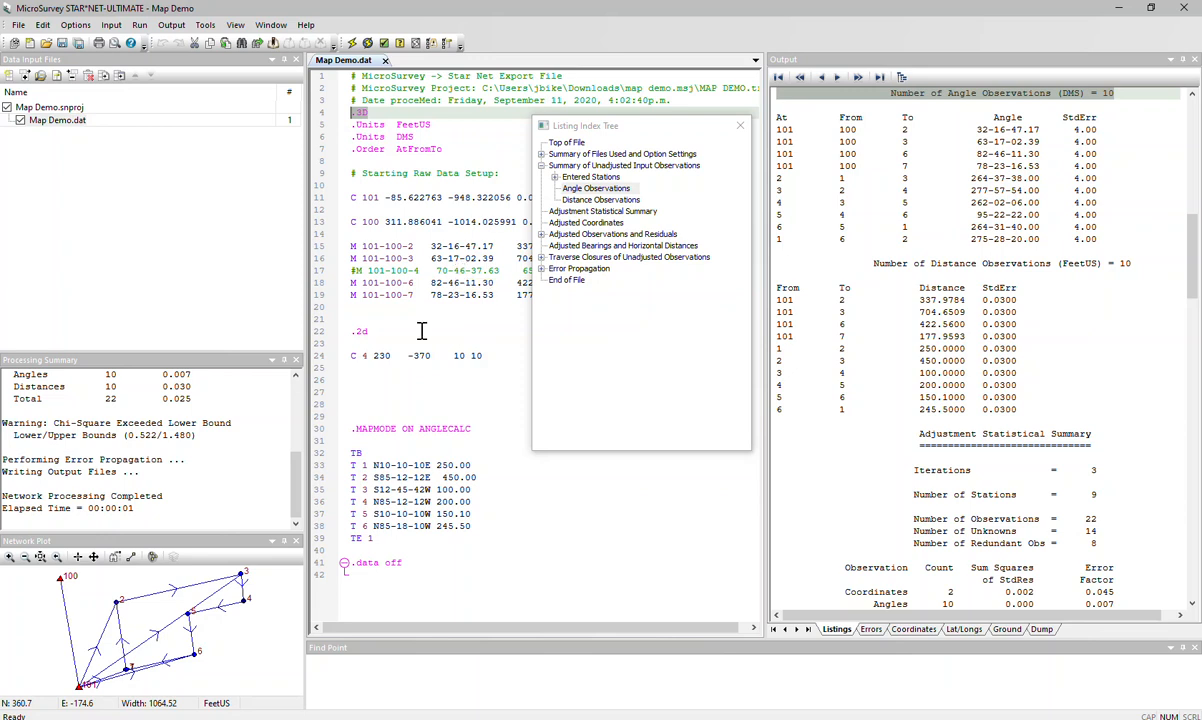
{"action": "left_click_drag", "start_coordinate": [368, 331], "coordinate": [349, 331]}
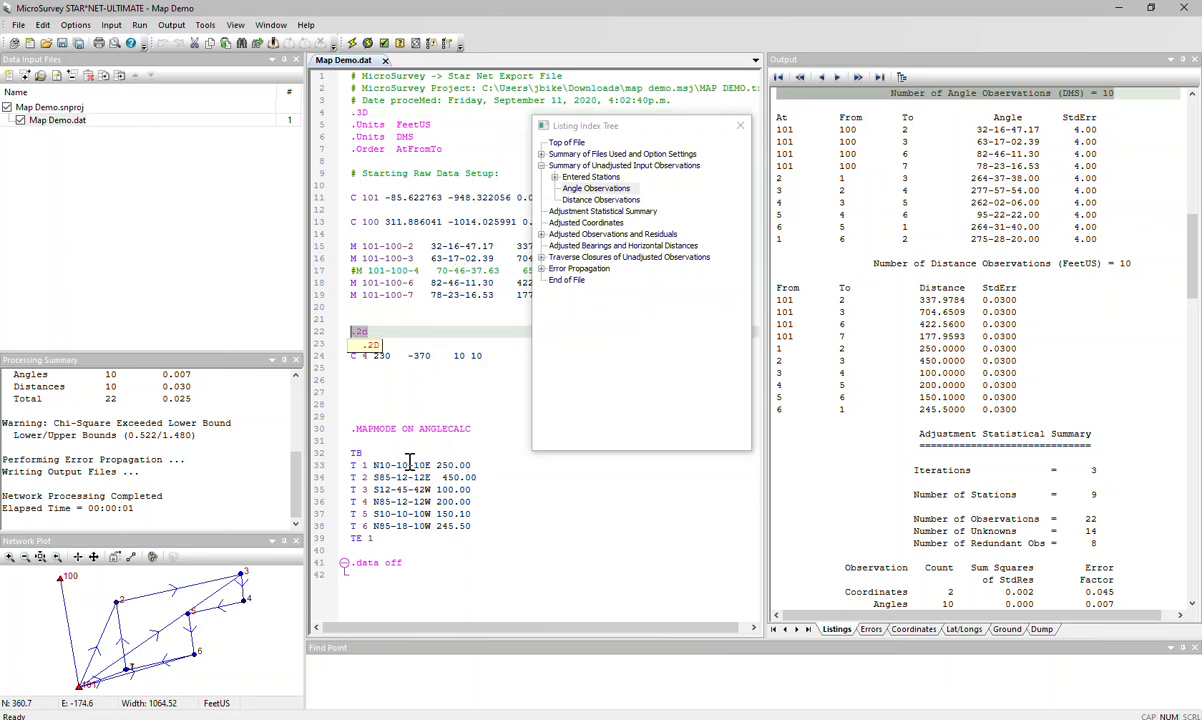
- Check the adjustment type in the project options and accept the dialog
{"action": "left_click", "coordinate": [75, 25]}
{"action": "left_click", "coordinate": [78, 42]}
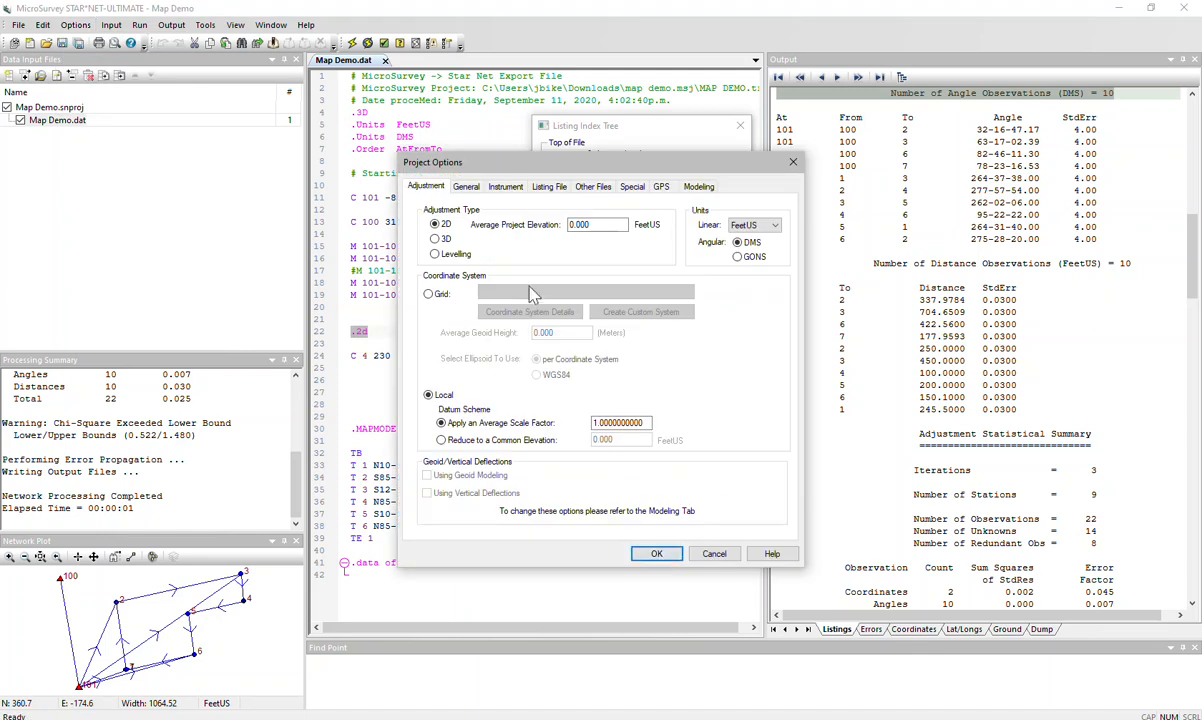
{"action": "left_click", "coordinate": [656, 553]}
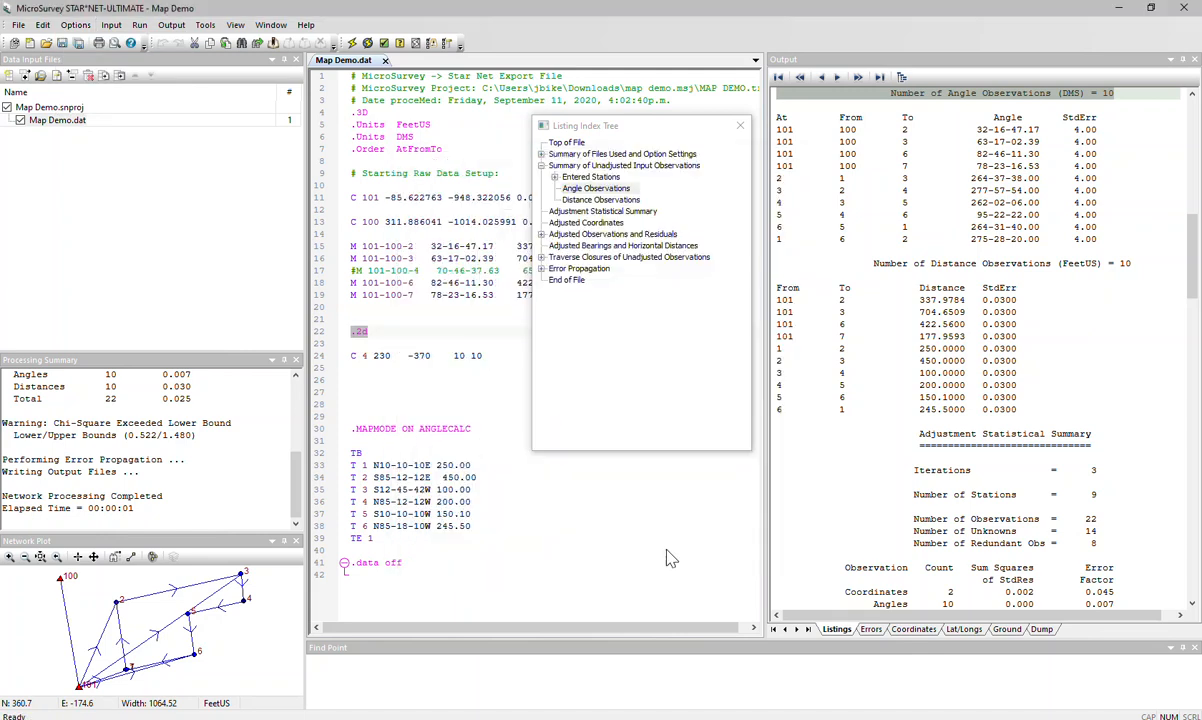
- Examine the .3D and .2d directives and the TB to TE 1 traverse block in Map Demo.dat, and close the listing's index tree
{"action": "double_click", "coordinate": [376, 113]}
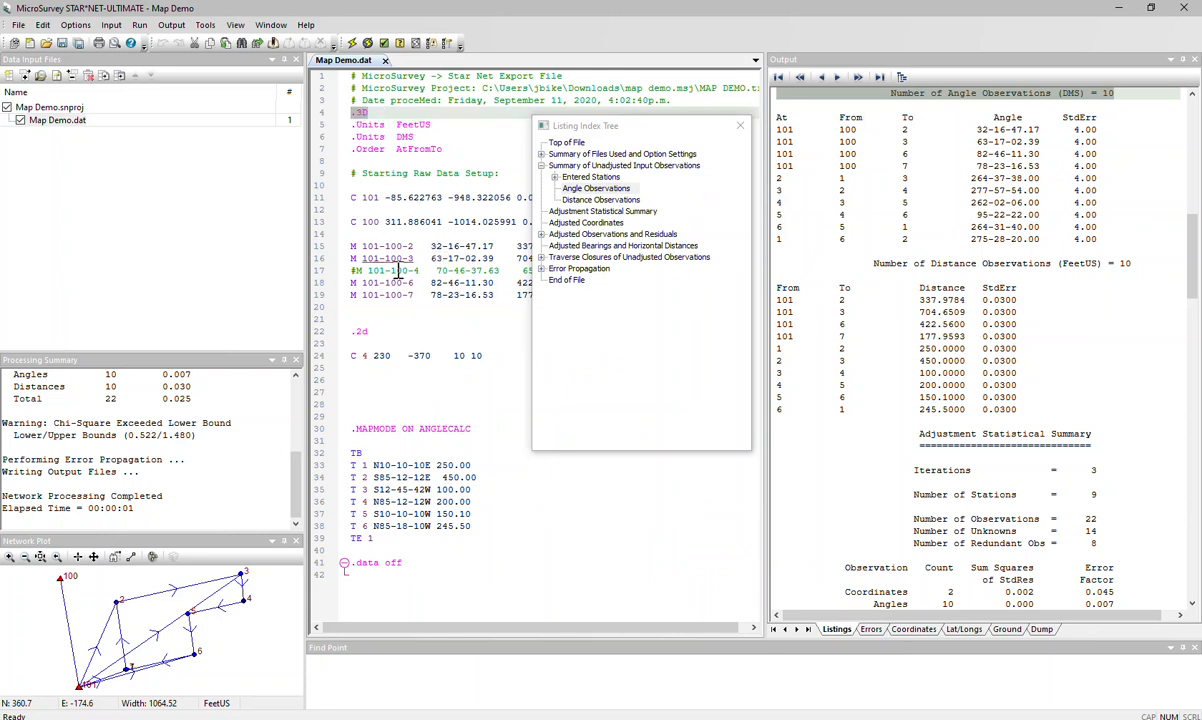
{"action": "double_click", "coordinate": [366, 333]}
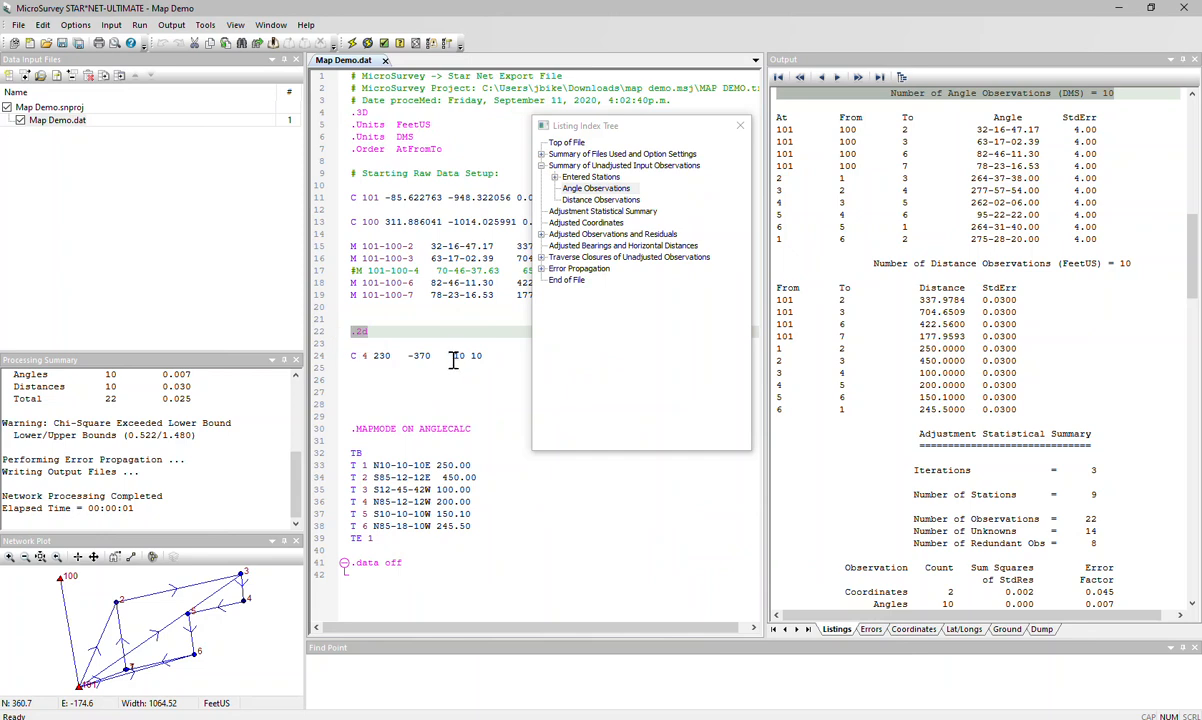
{"action": "left_click", "coordinate": [362, 453]}
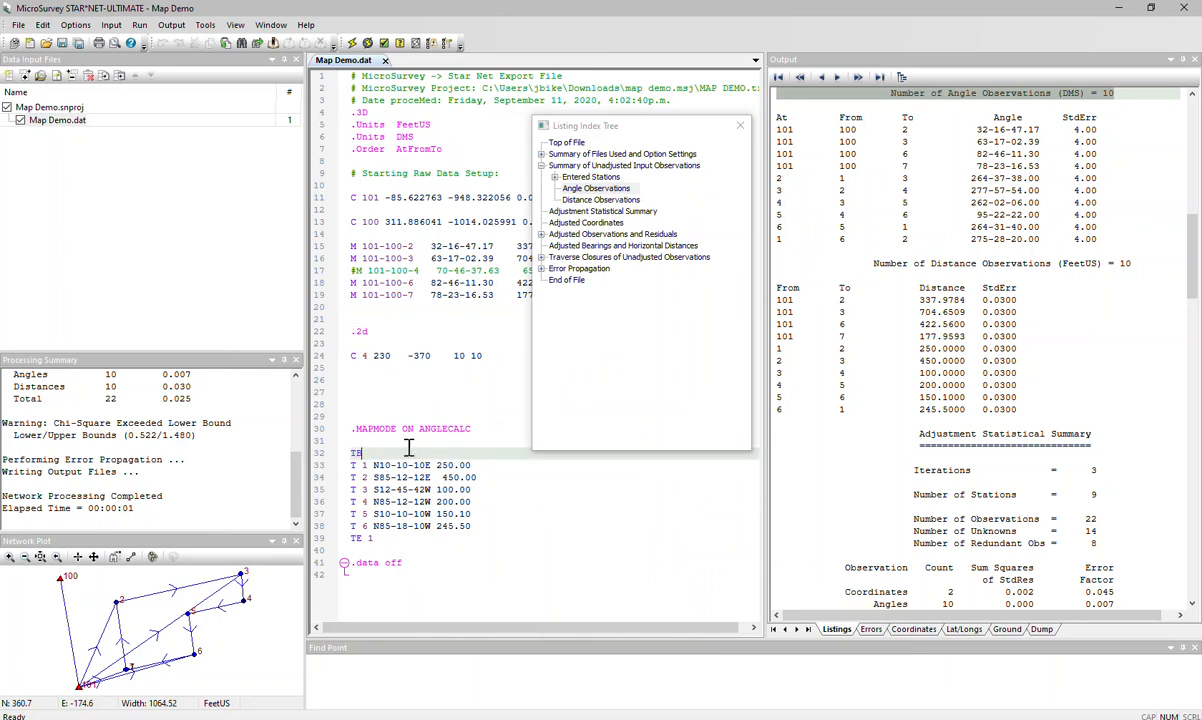
{"action": "left_click_drag", "start_coordinate": [373, 538], "coordinate": [326, 457]}
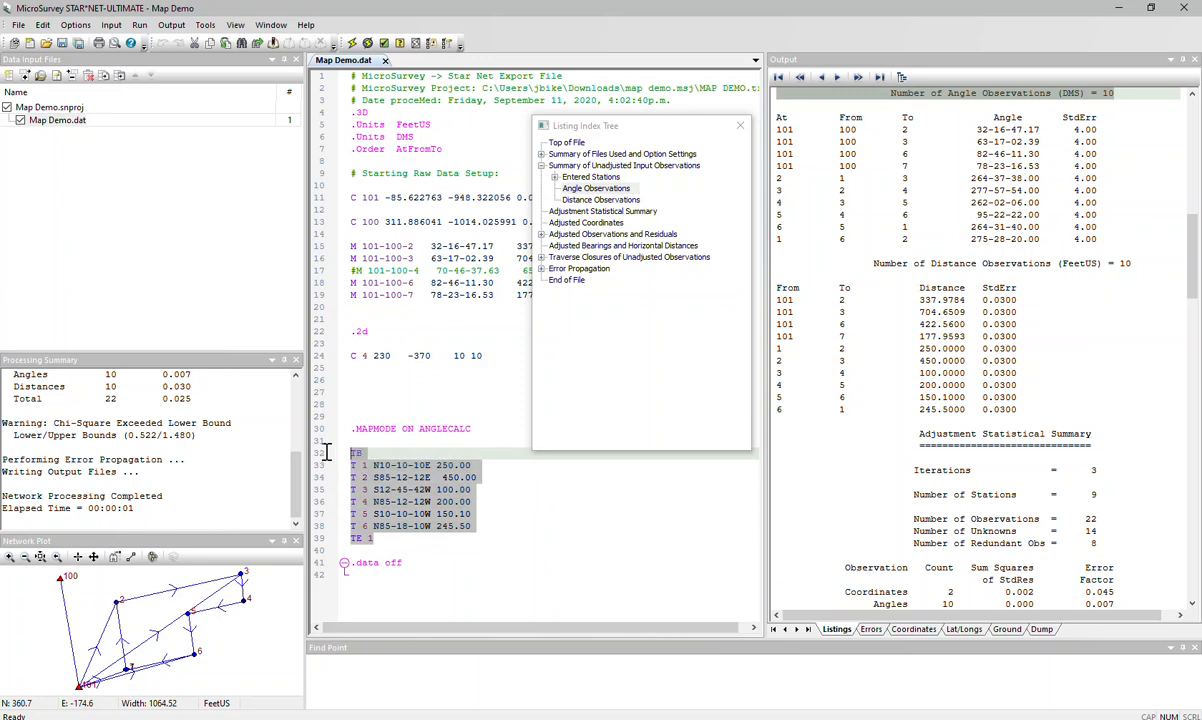
{"action": "left_click", "coordinate": [500, 560]}
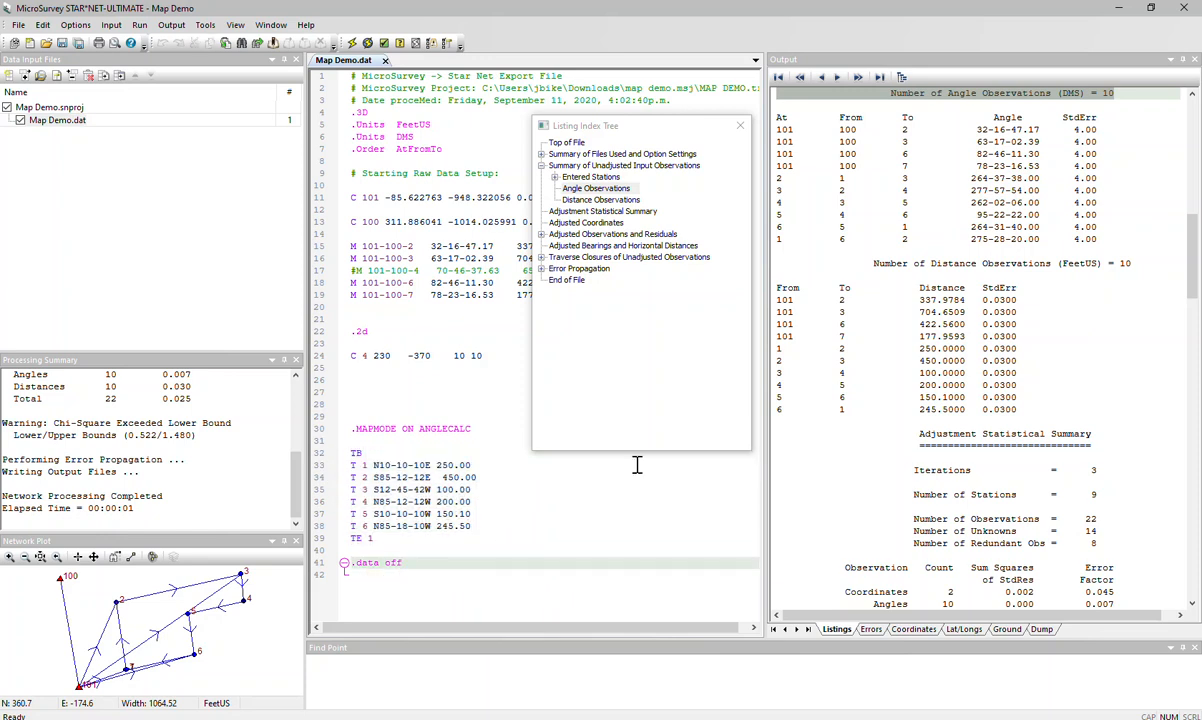
{"action": "left_click", "coordinate": [740, 127]}
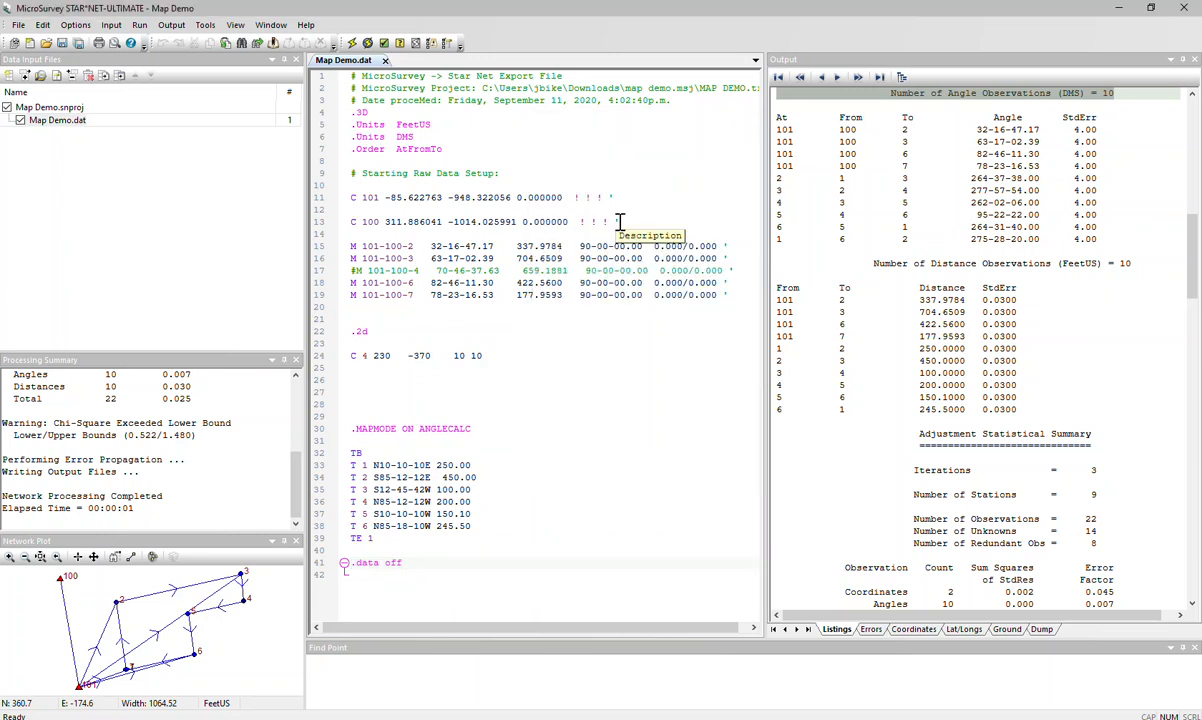